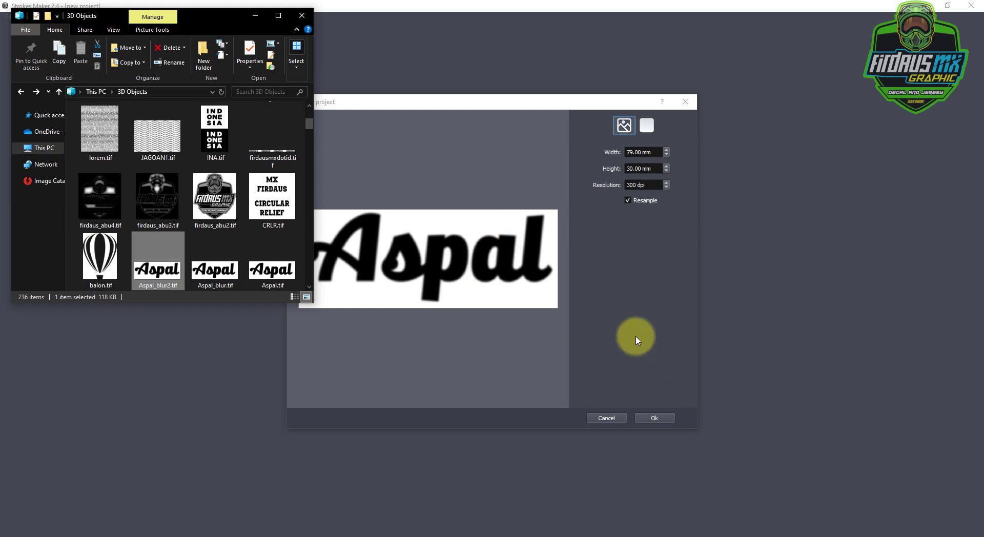
- Create a project from Aspal_blur2.tif at 79 × 30 mm and 300 dpi, and close the file browser window
{"action": "left_click", "coordinate": [480, 103]}
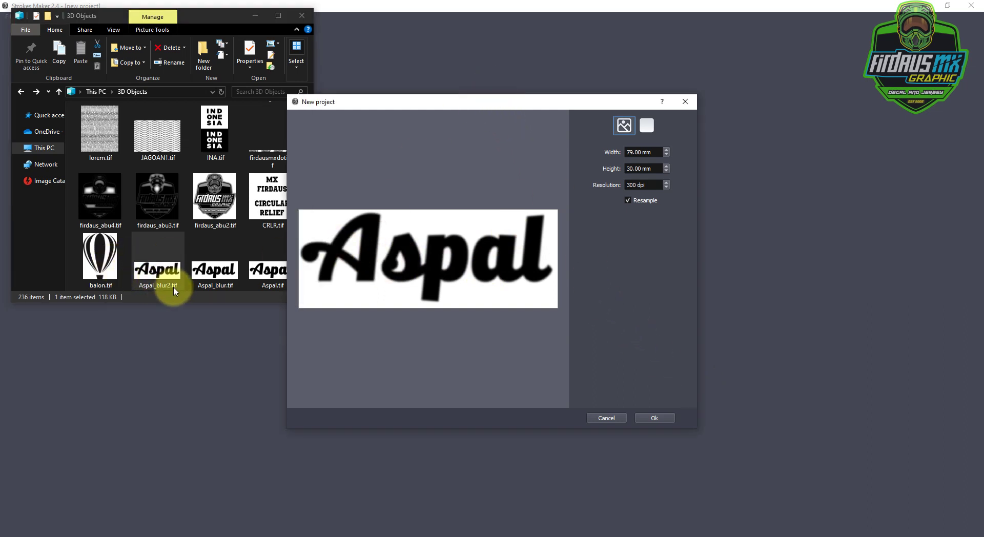
{"action": "left_click", "coordinate": [651, 417]}
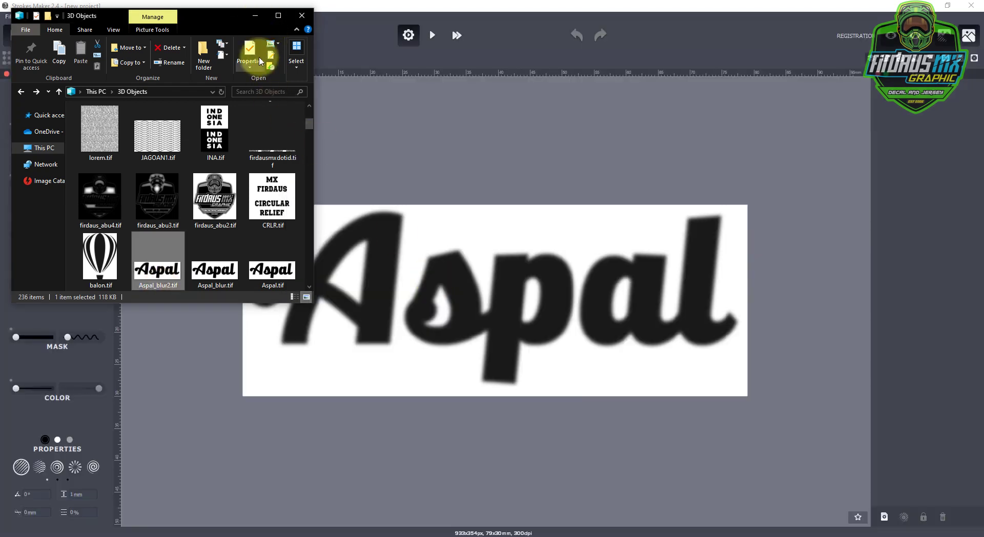
{"action": "left_click", "coordinate": [302, 19]}
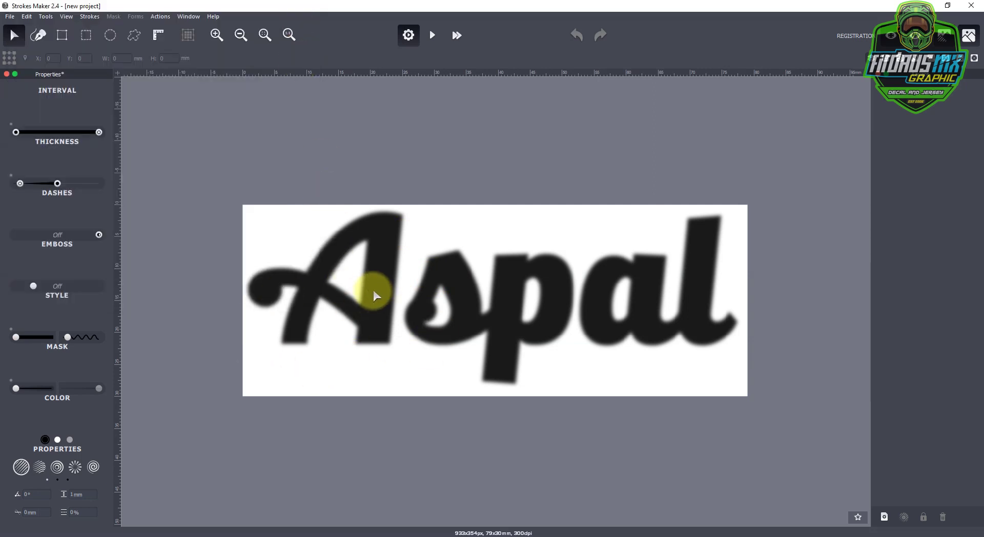
- Draw a rectangular line hatch about 79 × 30.3 mm over the whole Aspal image and reduce its maximum line thickness
{"action": "left_click", "coordinate": [62, 34]}
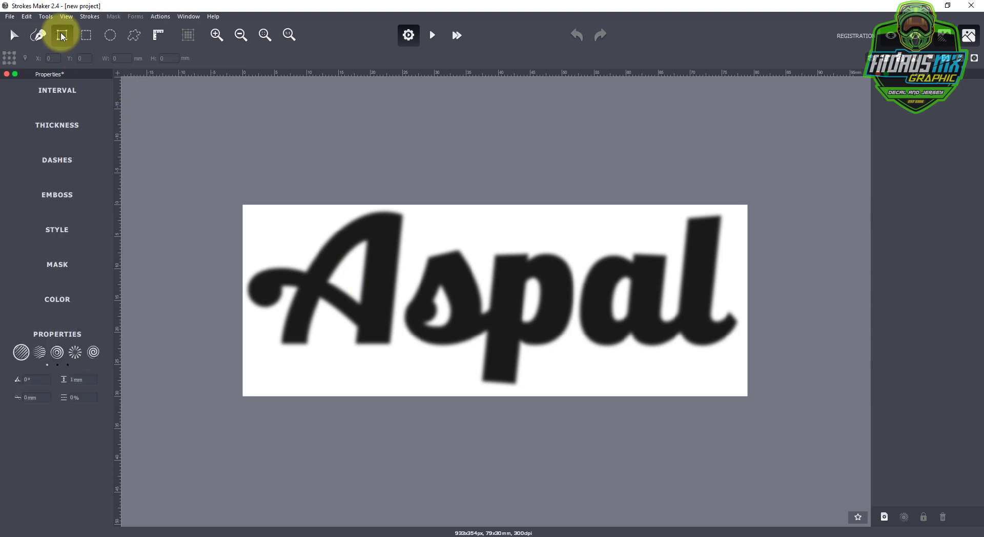
{"action": "mouse_move", "coordinate": [242, 204]}
{"action": "left_mouse_down"}
{"action": "mouse_move", "coordinate": [329, 367]}
{"action": "mouse_move", "coordinate": [628, 429]}
{"action": "mouse_move", "coordinate": [725, 384]}
{"action": "mouse_move", "coordinate": [752, 390]}
{"action": "mouse_move", "coordinate": [747, 396]}
{"action": "left_mouse_up"}
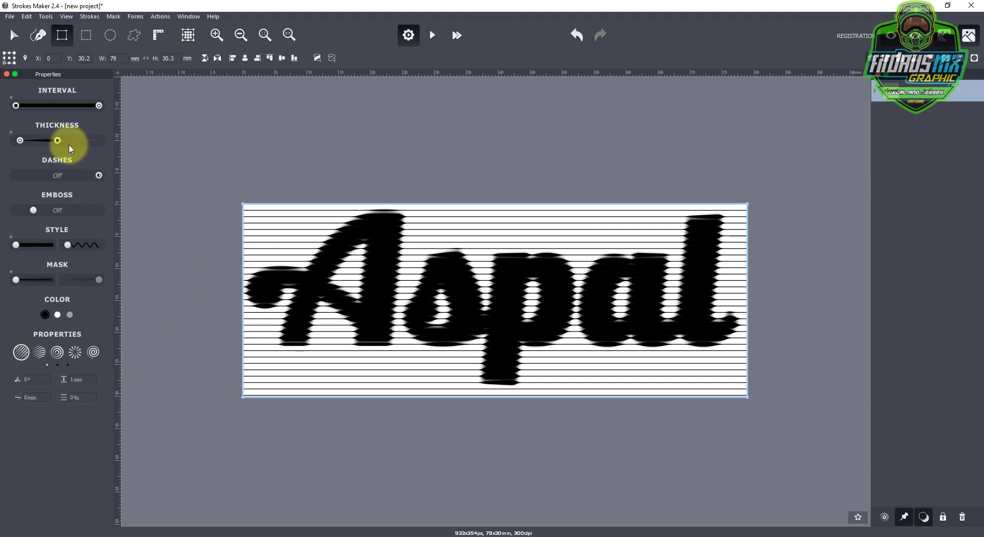
{"action": "left_click_drag", "start_coordinate": [57, 141], "coordinate": [32, 144]}
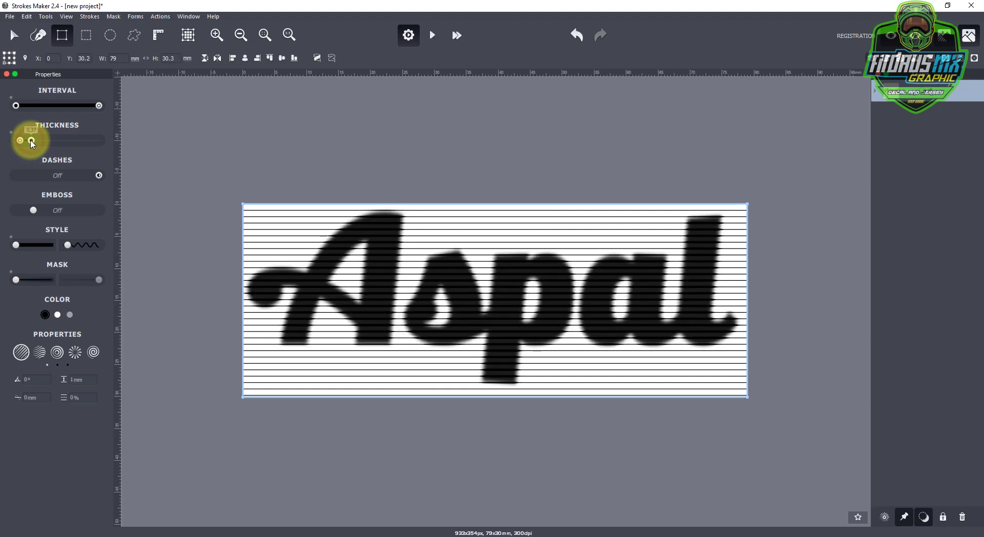
{"action": "left_click_drag", "start_coordinate": [31, 143], "coordinate": [28, 144]}
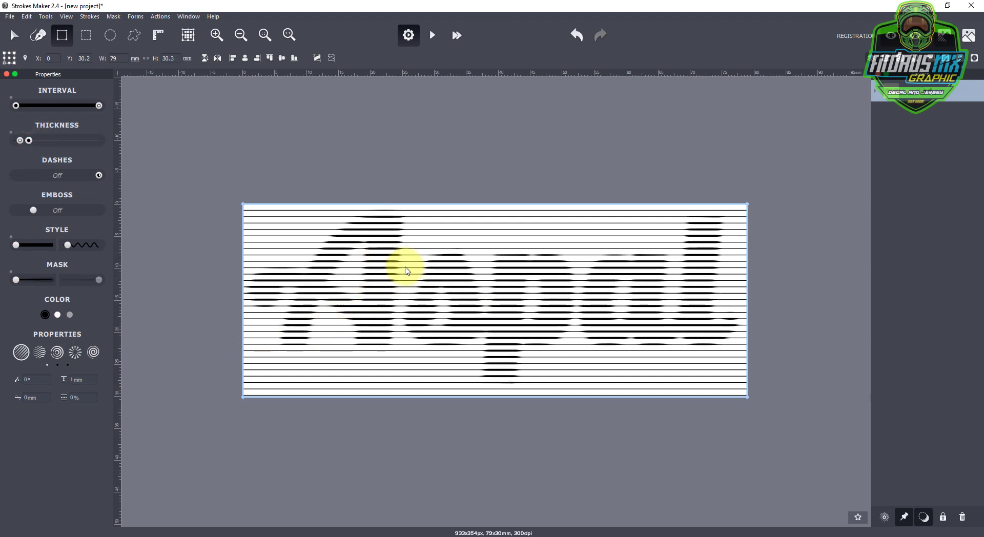
- Set the angle of the hatch lines to 45°
{"action": "double_click", "coordinate": [25, 382]}
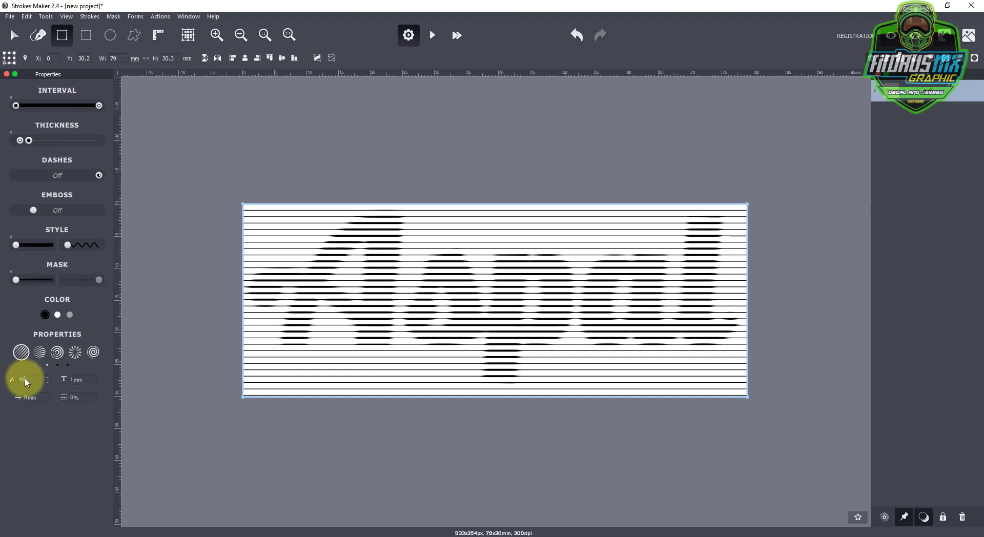
{"action": "type", "text": "45"}
{"action": "key", "text": "Return"}
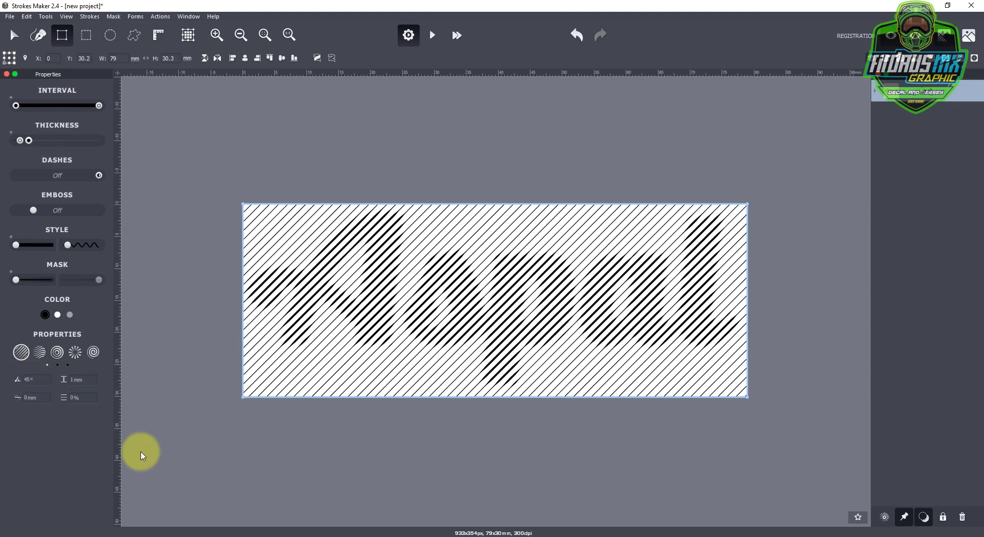
- Emboss the hatch lines around the Aspal lettering and adjust their style and mask settings
{"action": "left_click_drag", "start_coordinate": [55, 210], "coordinate": [30, 214]}
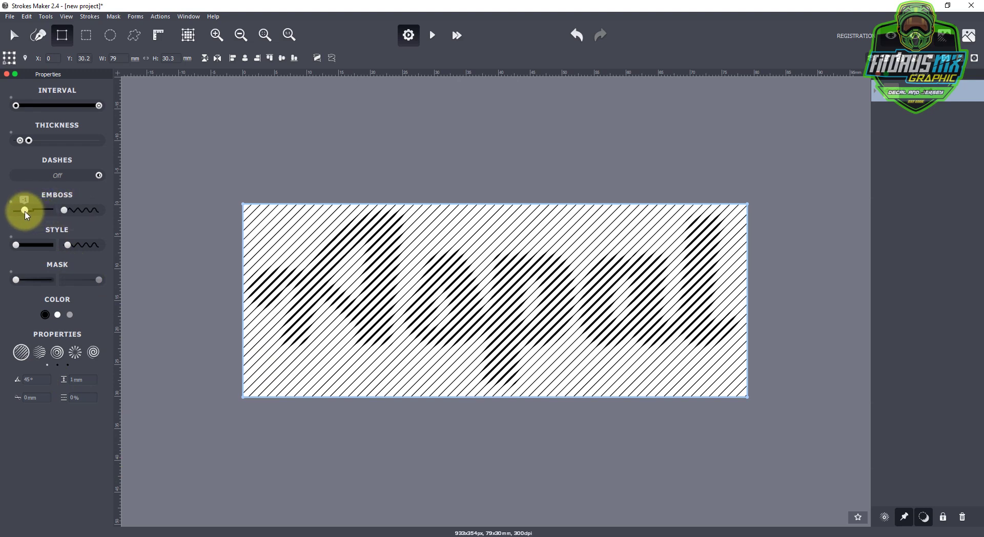
{"action": "left_click_drag", "start_coordinate": [67, 210], "coordinate": [80, 211]}
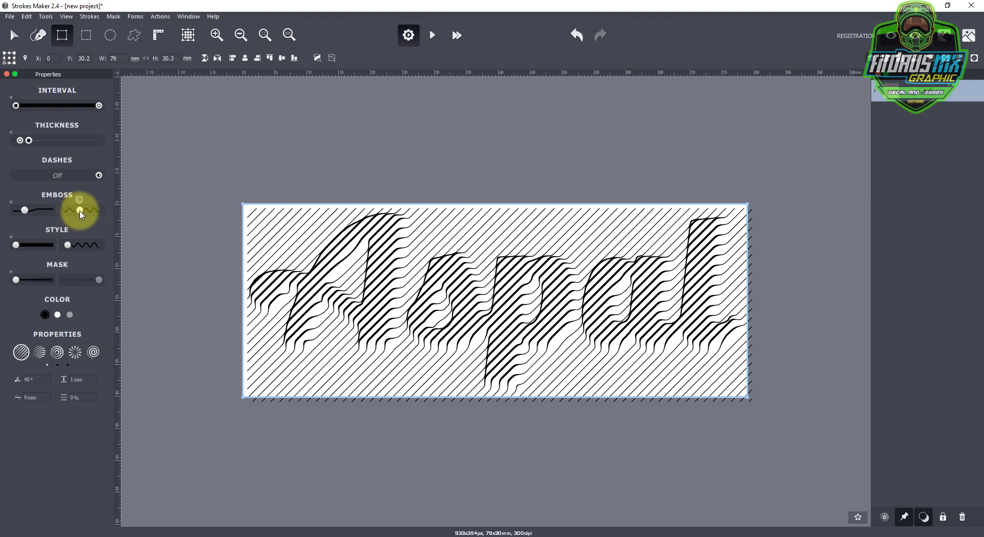
{"action": "left_click_drag", "start_coordinate": [16, 245], "coordinate": [80, 250]}
{"action": "left_click_drag", "start_coordinate": [16, 280], "coordinate": [81, 280]}
{"action": "left_click_drag", "start_coordinate": [80, 245], "coordinate": [75, 246]}
{"action": "mouse_move", "coordinate": [80, 210]}
{"action": "left_mouse_down"}
{"action": "mouse_move", "coordinate": [92, 210]}
{"action": "mouse_move", "coordinate": [81, 213]}
{"action": "left_mouse_up"}
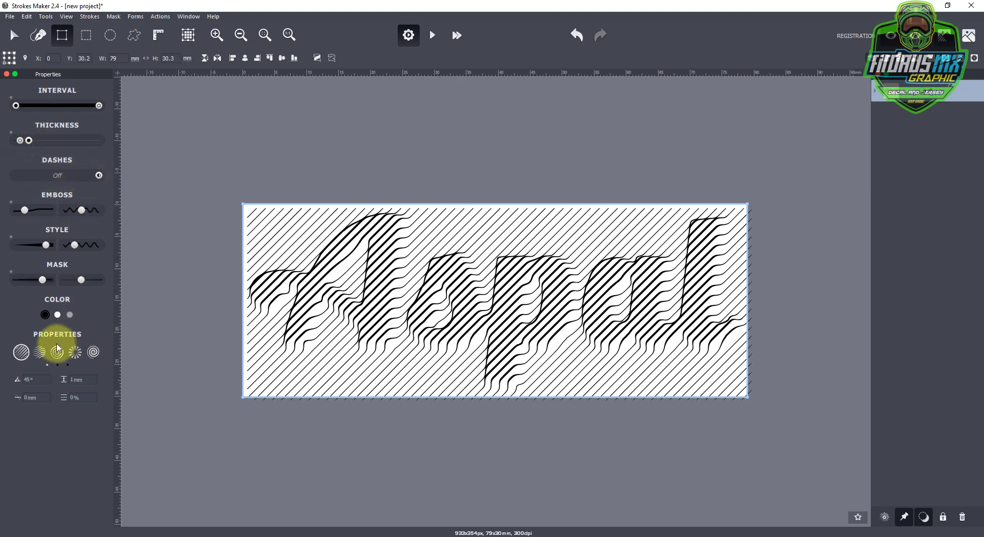
- Set the hatch line spacing to 0.6 mm and fine-tune the emboss strength and smoothing
{"action": "left_click", "coordinate": [73, 382]}
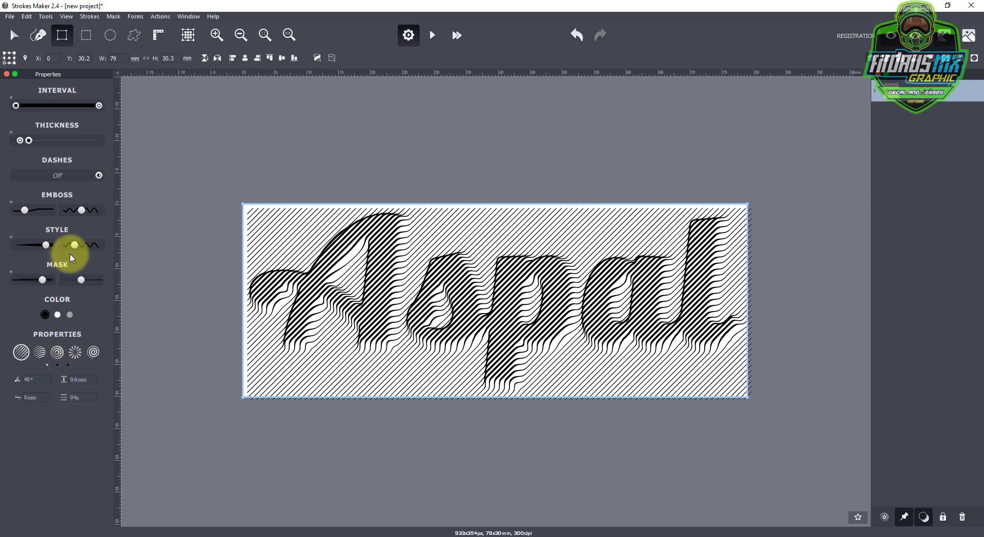
{"action": "left_click_drag", "start_coordinate": [80, 213], "coordinate": [30, 215]}
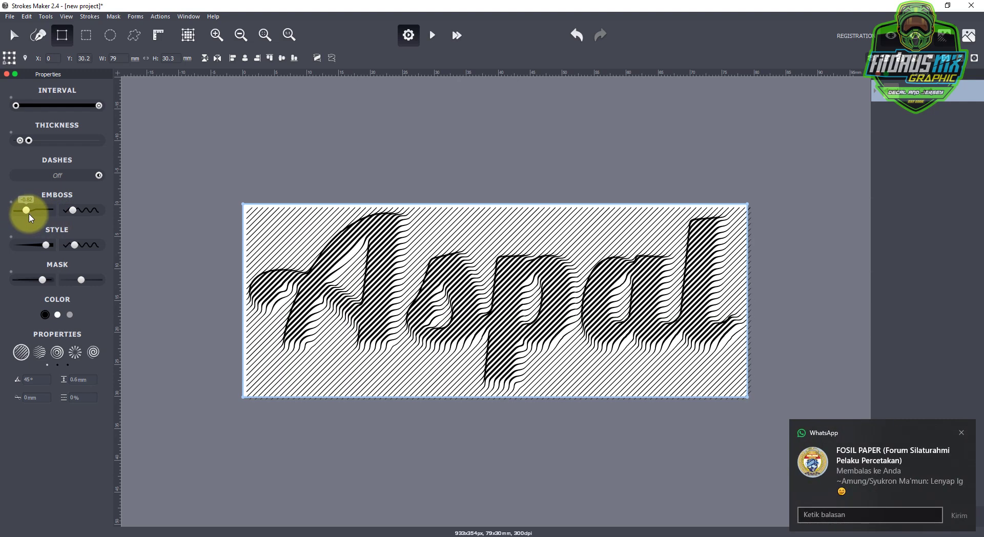
{"action": "left_click_drag", "start_coordinate": [32, 213], "coordinate": [29, 213]}
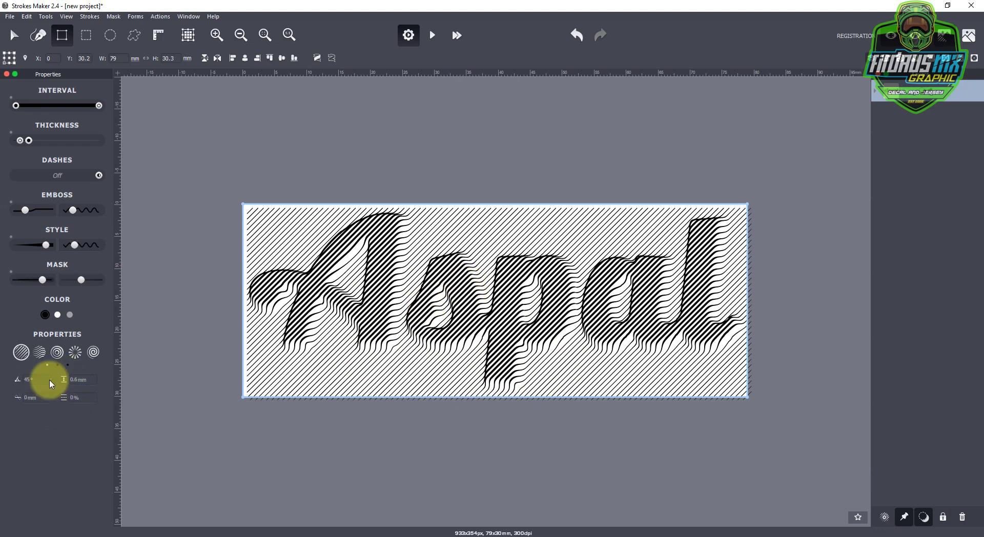
{"action": "left_click", "coordinate": [27, 380]}
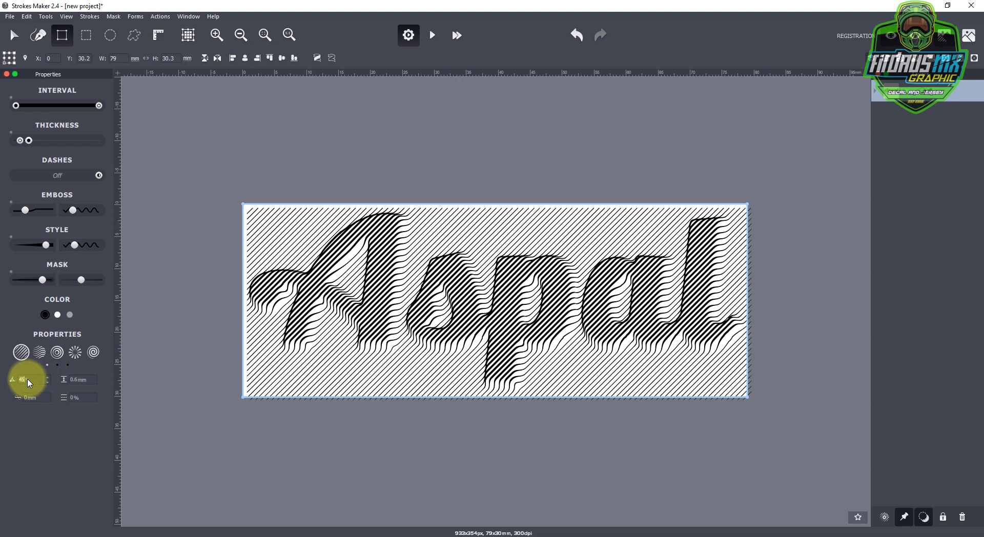
{"action": "left_click", "coordinate": [201, 169]}
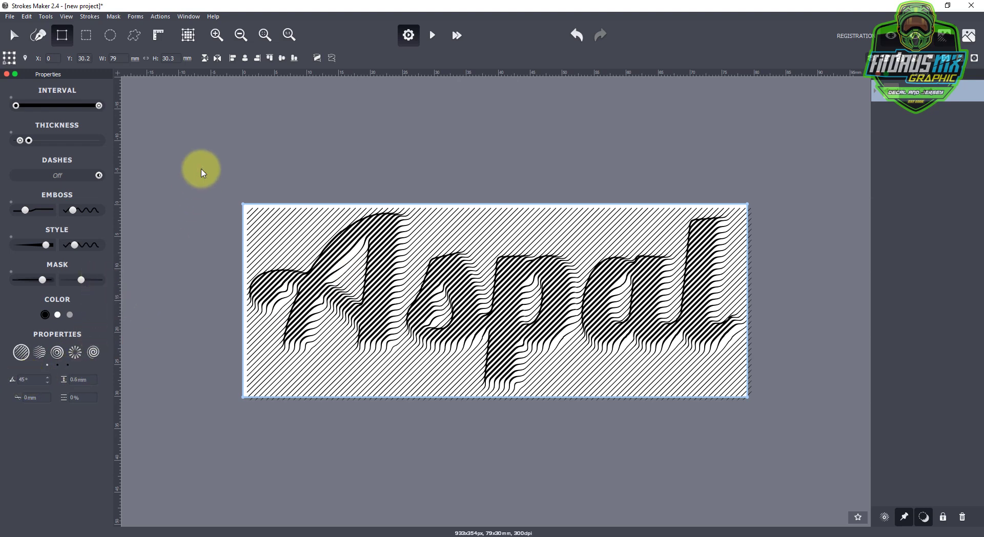
{"action": "left_click", "coordinate": [337, 261]}
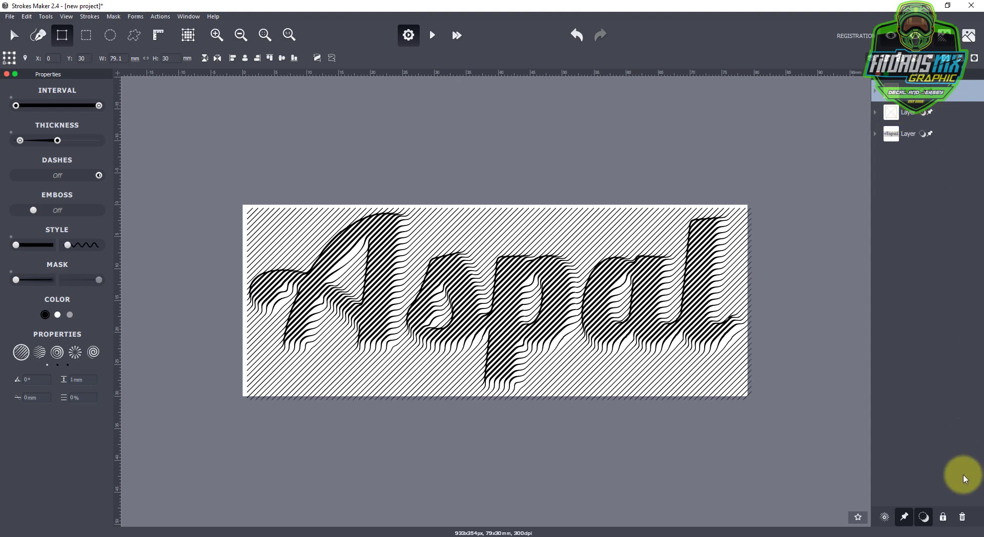
{"action": "left_click", "coordinate": [961, 516]}
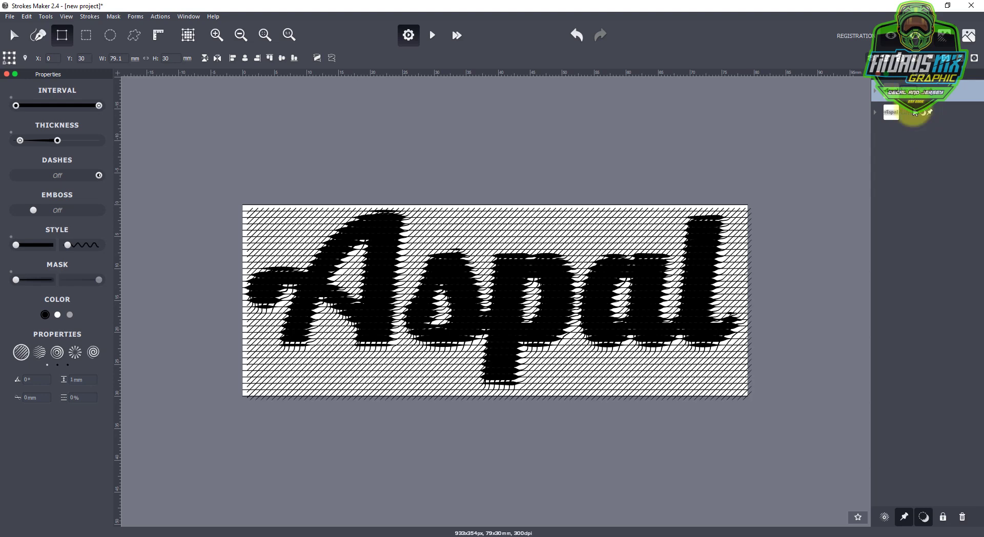
{"action": "left_click", "coordinate": [962, 517]}
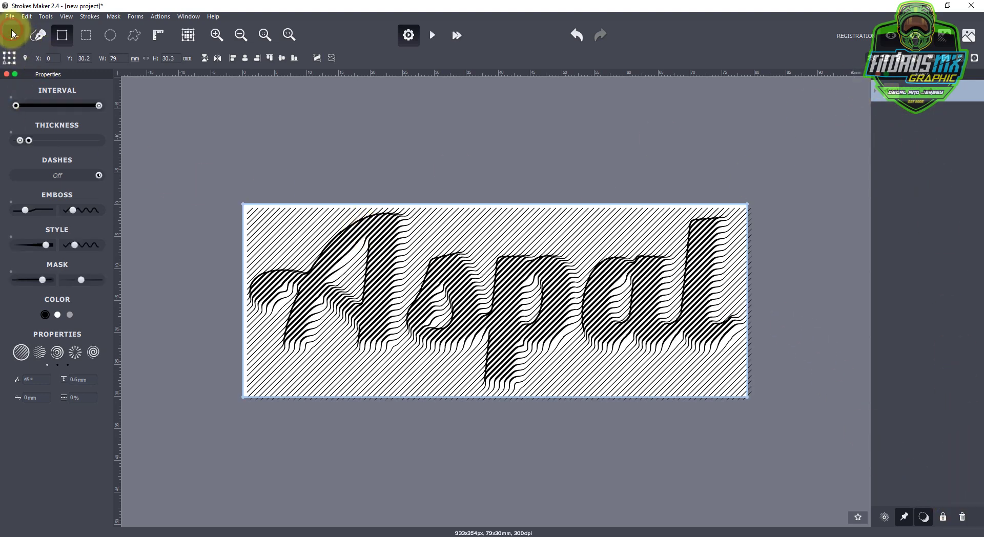
- Export the embossed hatch artwork to the Documents folder as sapi.ai
{"action": "left_click", "coordinate": [13, 35]}
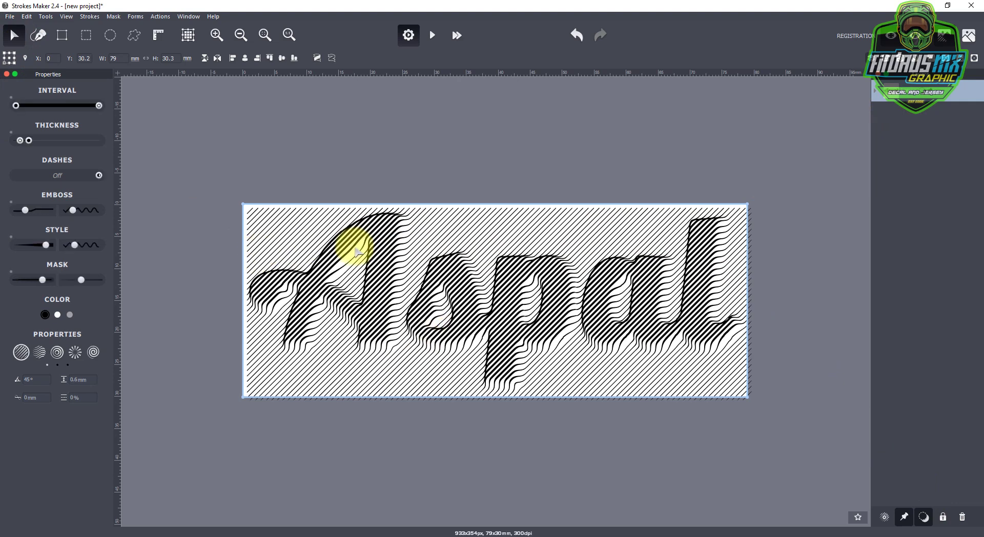
{"action": "left_click", "coordinate": [10, 16]}
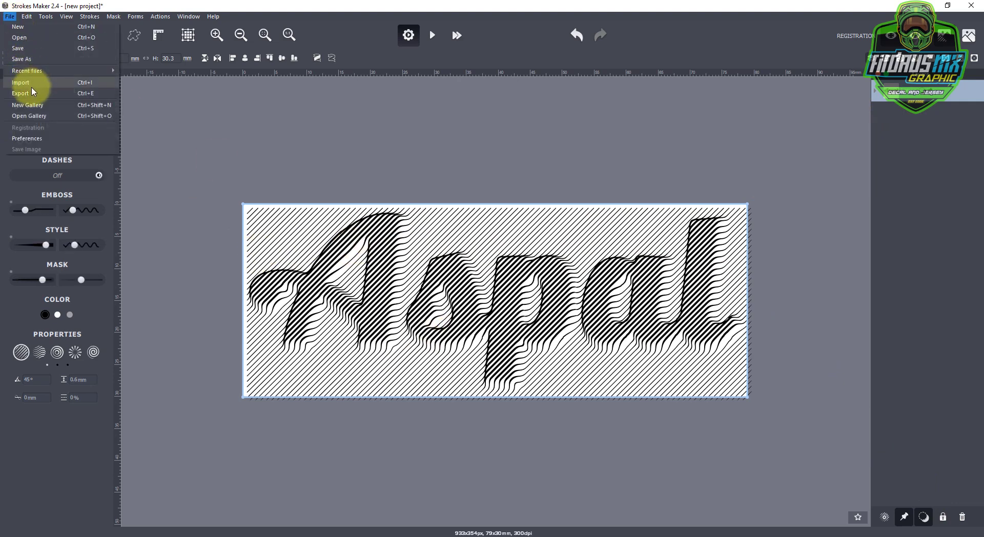
{"action": "left_click", "coordinate": [75, 95]}
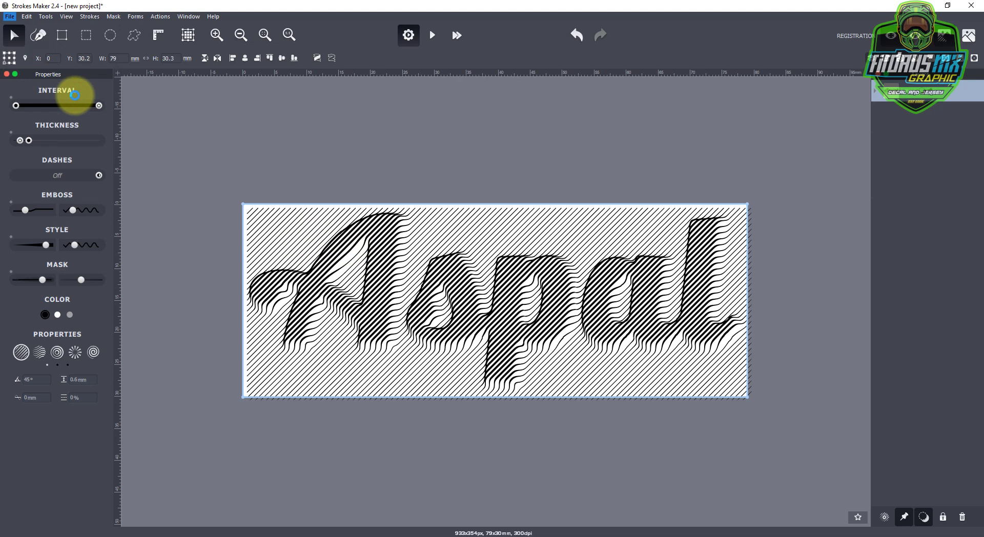
{"action": "left_click", "coordinate": [313, 263]}
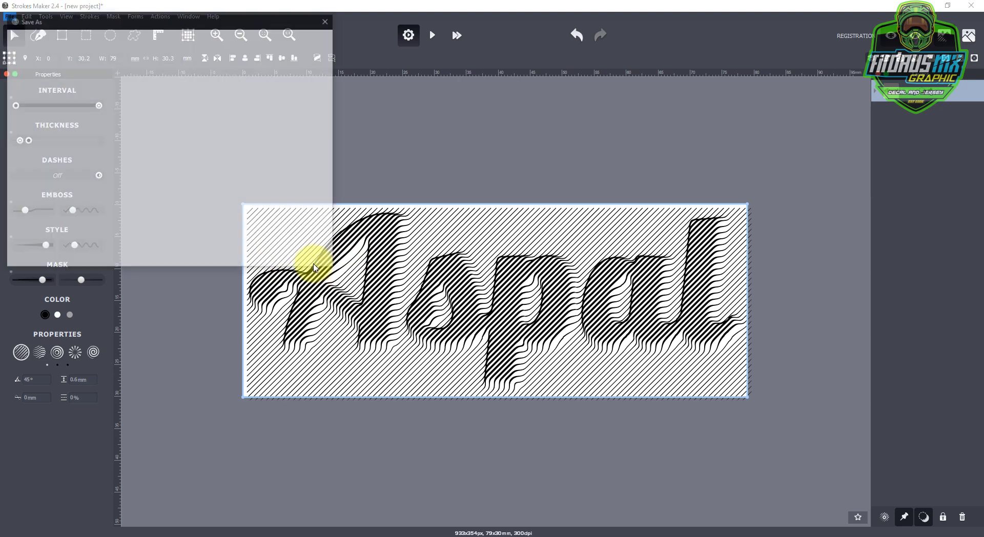
{"action": "type", "text": "sapi.ai"}
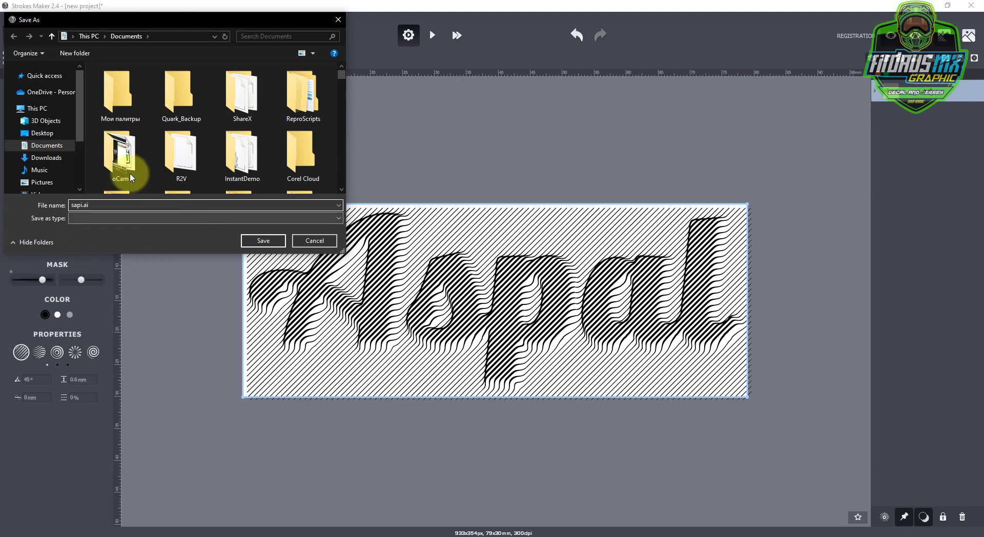
{"action": "left_click", "coordinate": [263, 240]}
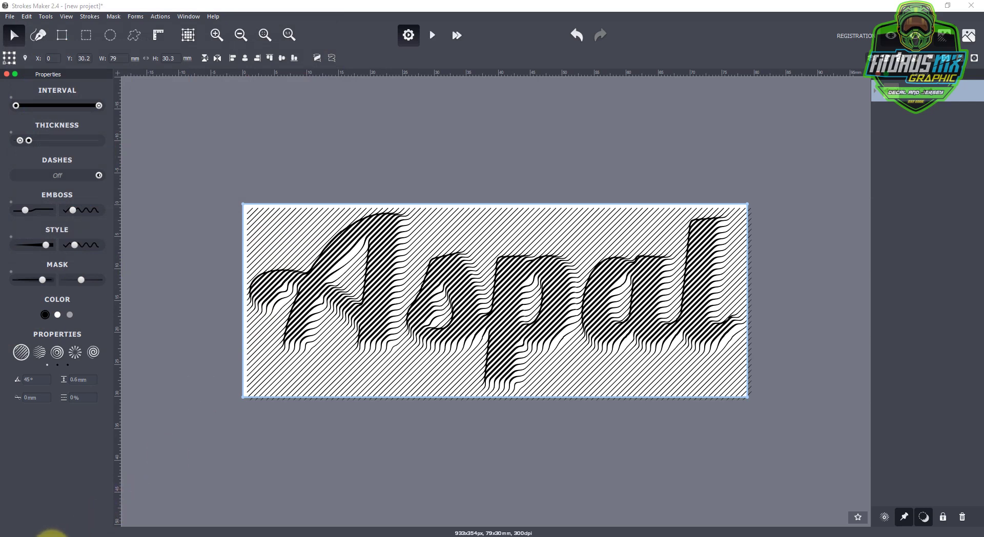
- Switch to CorelDRAW X6 and place the exported Aspal line artwork on the page
{"action": "left_click", "coordinate": [52, 536]}
{"action": "left_click", "coordinate": [48, 186]}
{"action": "left_click", "coordinate": [136, 201]}
{"action": "key", "text": "Down"}
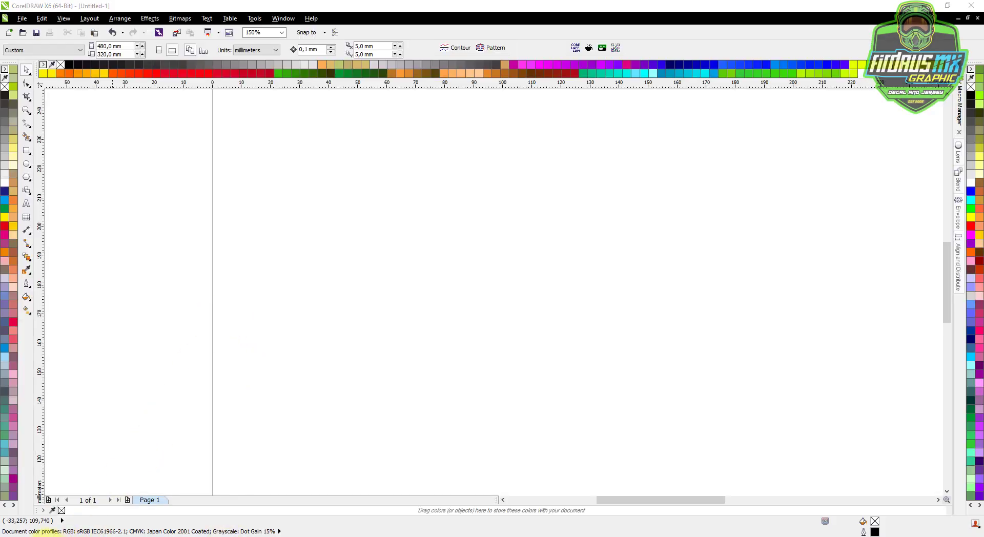
{"action": "left_click_drag", "start_coordinate": [126, 165], "coordinate": [312, 174]}
{"action": "left_click", "coordinate": [451, 187]}
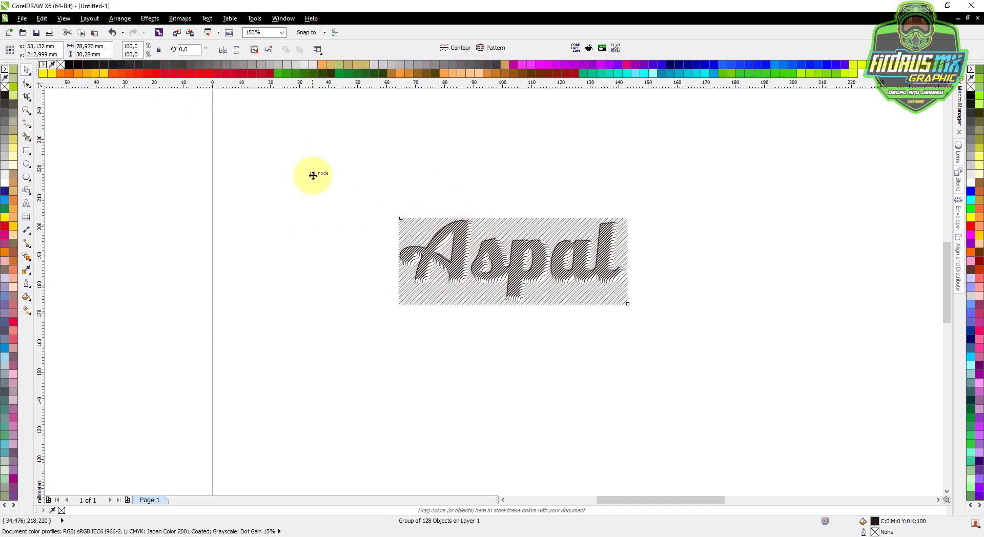
- Give the imported Aspal artwork a blue outline and examine its line shapes up close
{"action": "left_click", "coordinate": [378, 322]}
{"action": "left_click", "coordinate": [325, 318]}
{"action": "left_click", "coordinate": [346, 204]}
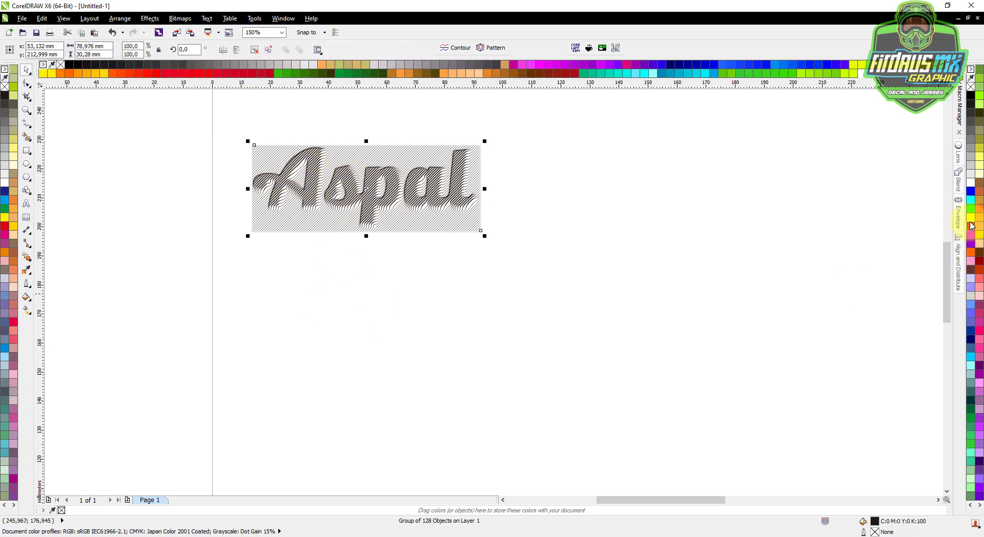
{"action": "right_click", "coordinate": [964, 191]}
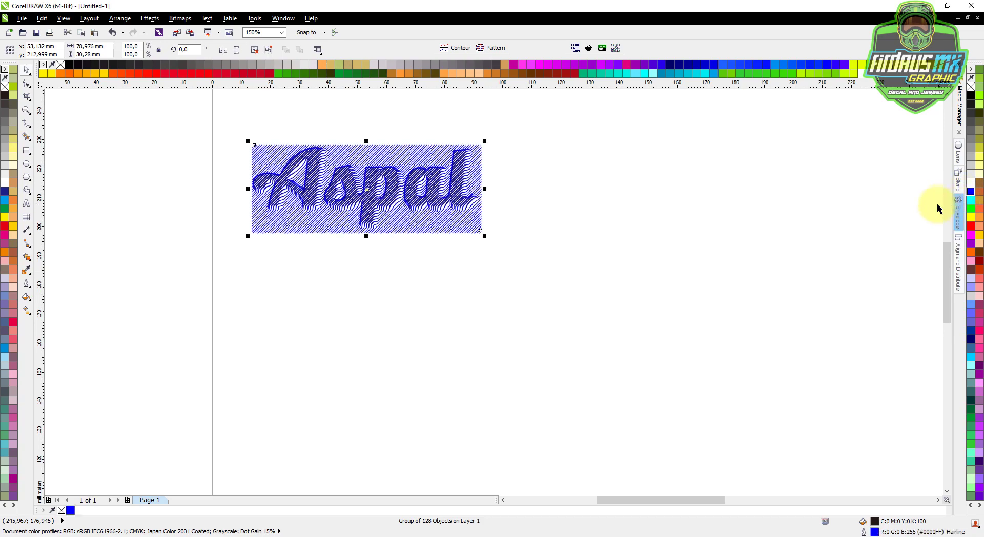
{"action": "left_click", "coordinate": [685, 197]}
{"action": "scroll", "coordinate": [410, 194], "scroll_direction": "up", "scroll_amount": 3}
{"action": "scroll", "coordinate": [410, 194], "scroll_direction": "up", "scroll_amount": 2}
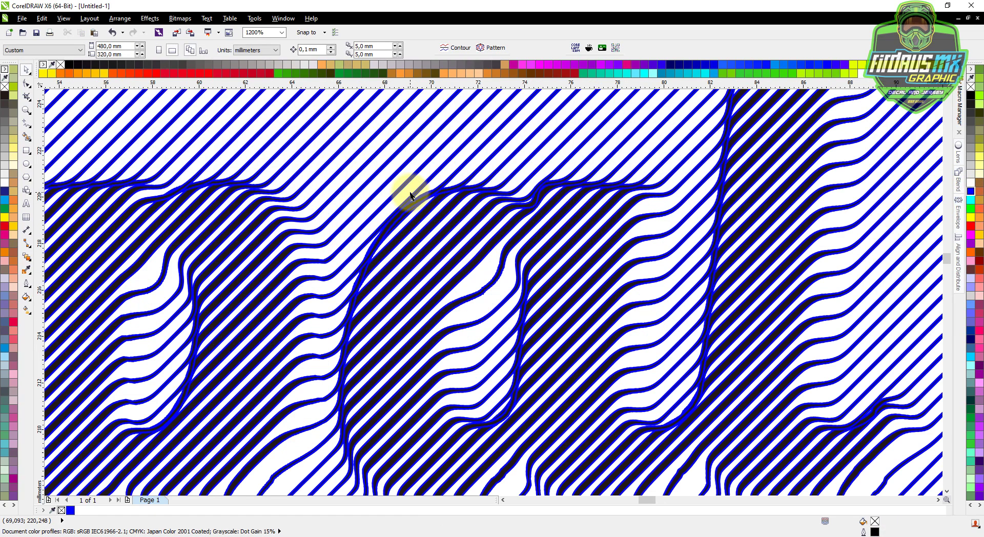
{"action": "scroll", "coordinate": [409, 195], "scroll_direction": "down", "scroll_amount": 5}
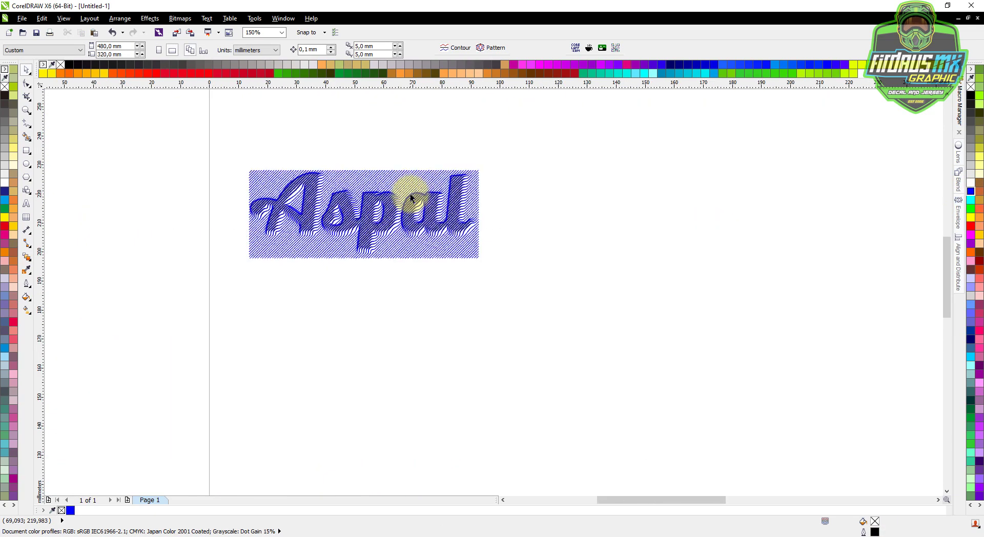
- Remove the outline colour from the Aspal artwork
{"action": "left_click", "coordinate": [410, 198]}
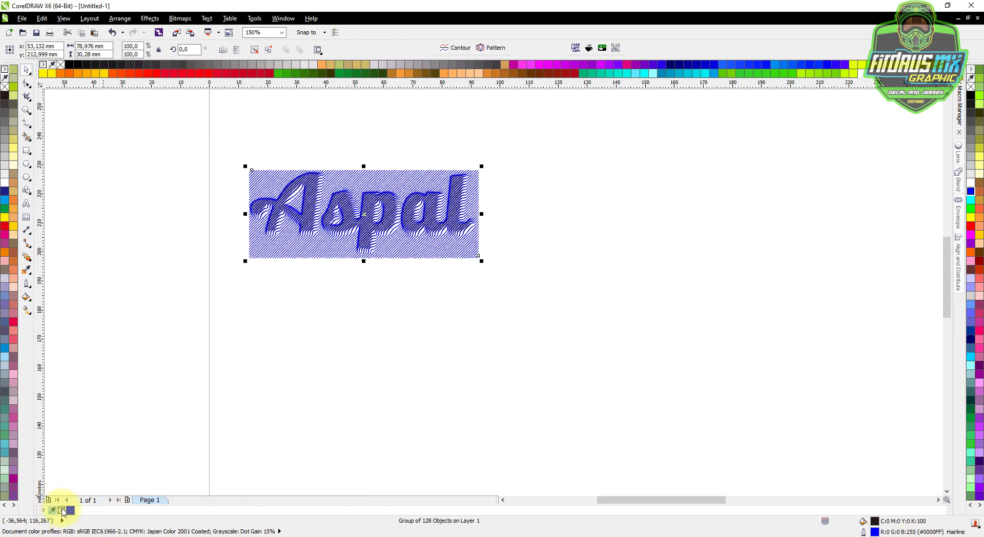
{"action": "right_click", "coordinate": [62, 510]}
{"action": "left_click", "coordinate": [308, 376]}
{"action": "left_click", "coordinate": [333, 233]}
{"action": "left_click", "coordinate": [315, 343]}
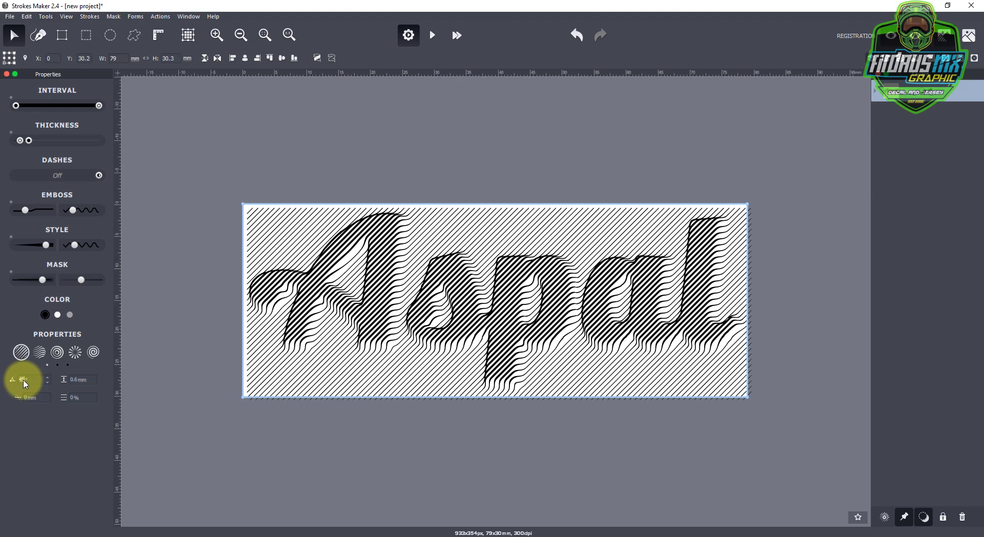
- Switch back to Strokes Maker and set the hatch line angle to 0°
{"action": "key", "text": "Return"}
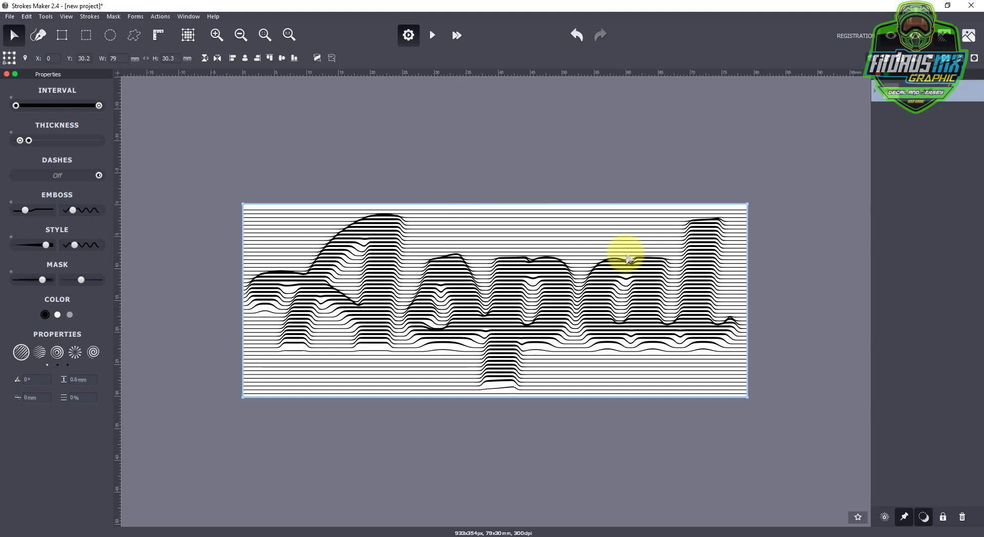
- Export the horizontal-line Aspal artwork to the Documents folder as wedus.ai
{"action": "key", "text": "ctrl+s"}
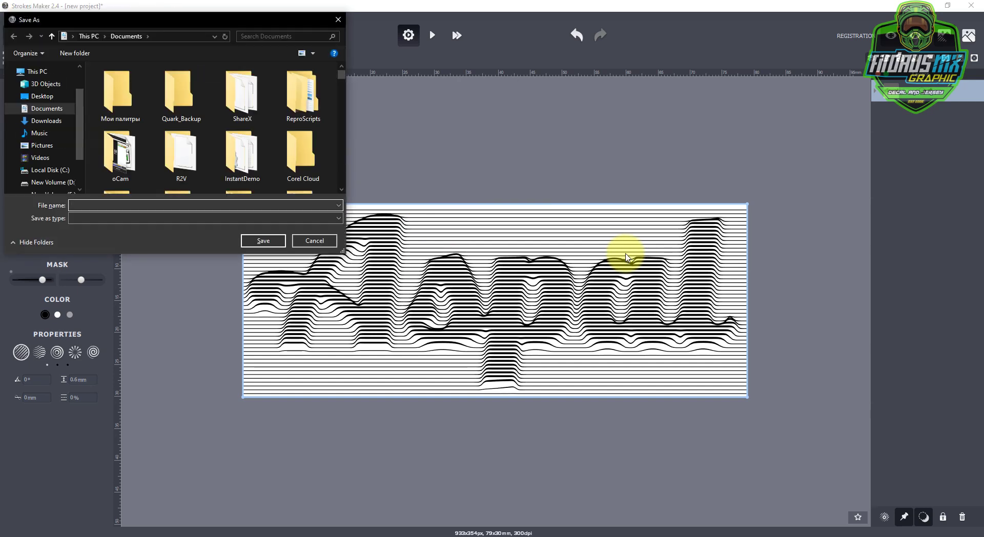
{"action": "left_click", "coordinate": [306, 241]}
{"action": "left_click", "coordinate": [10, 16]}
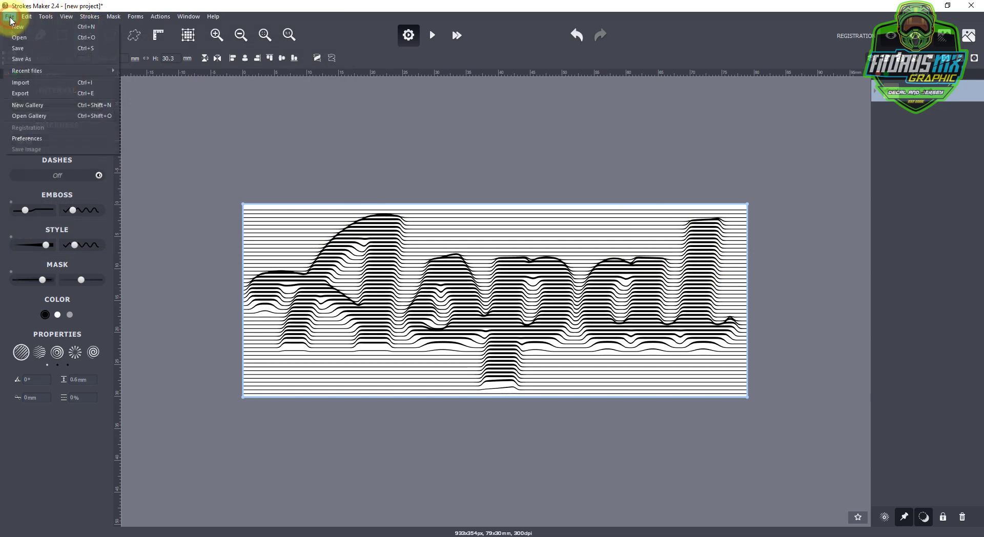
{"action": "left_click", "coordinate": [45, 94]}
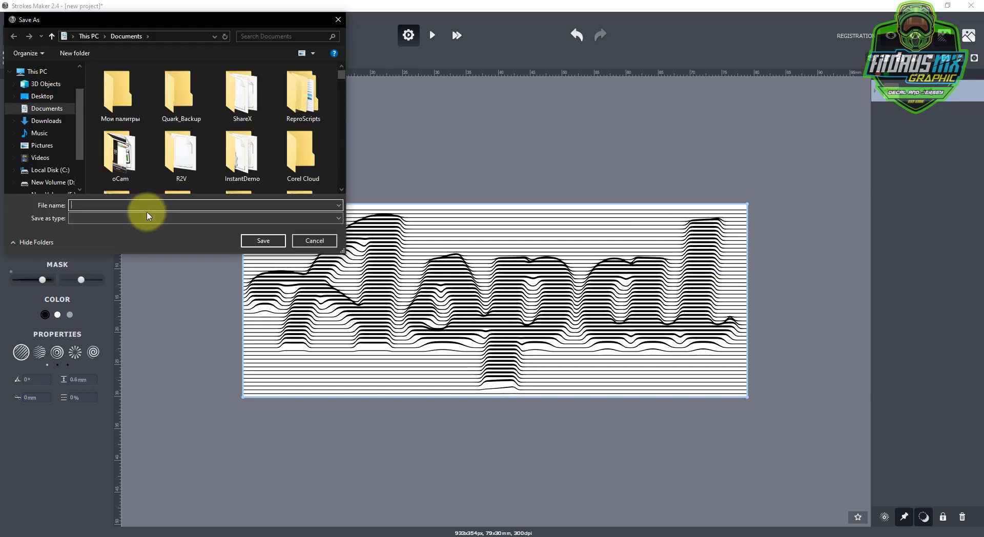
{"action": "type", "text": "wedus."}
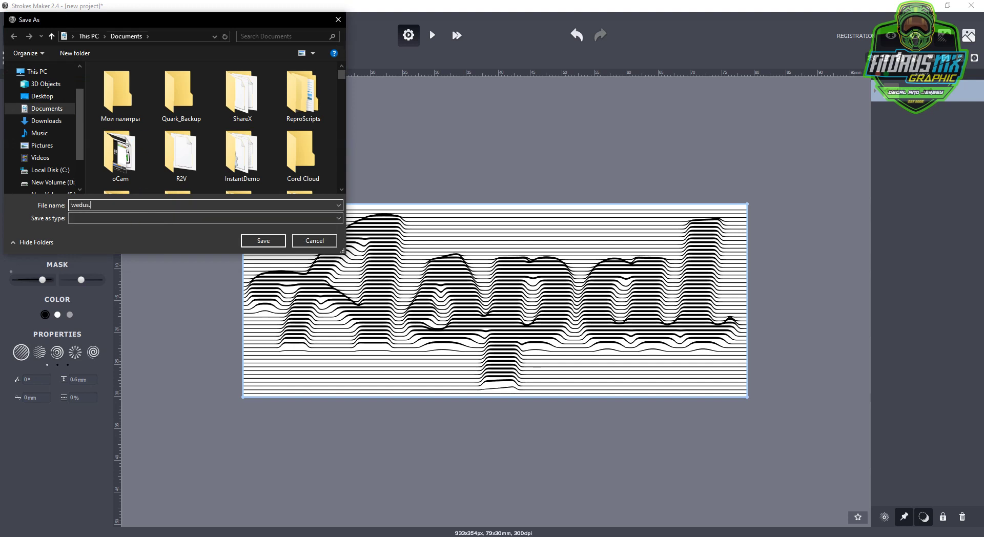
{"action": "type", "text": "ai"}
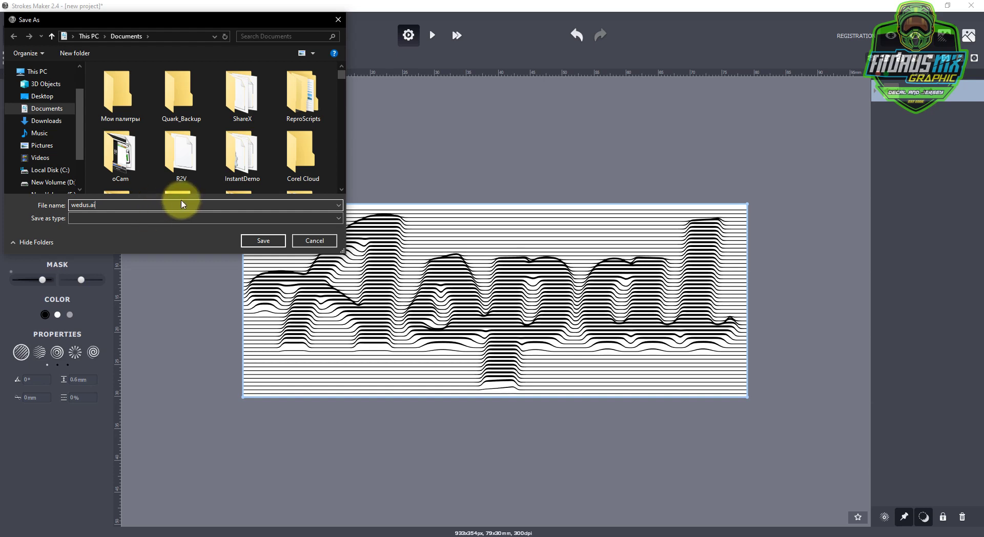
{"action": "left_click", "coordinate": [261, 241]}
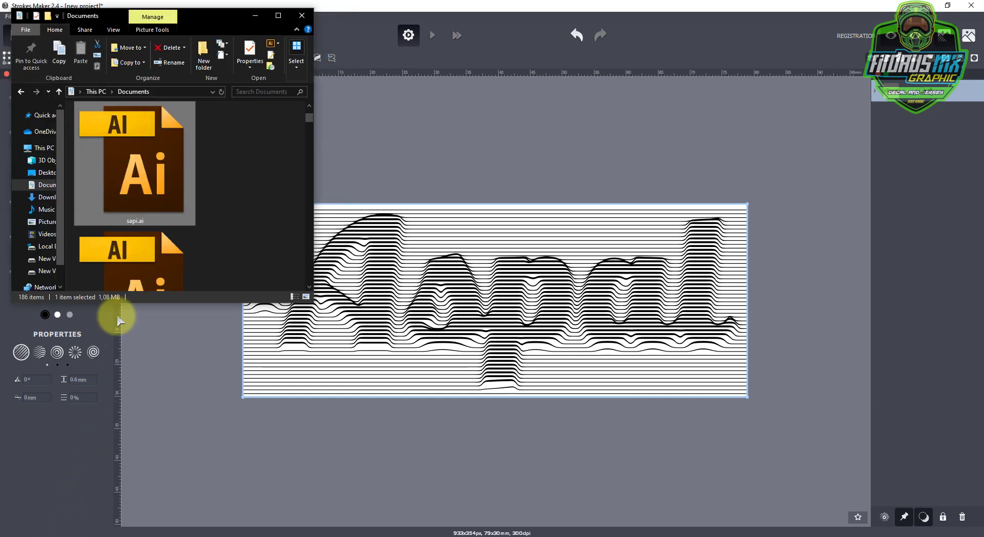
- Place wedus.ai from the Documents folder beside the diagonal-line artwork in CorelDRAW X6, and return to Strokes Maker
{"action": "left_click", "coordinate": [148, 175]}
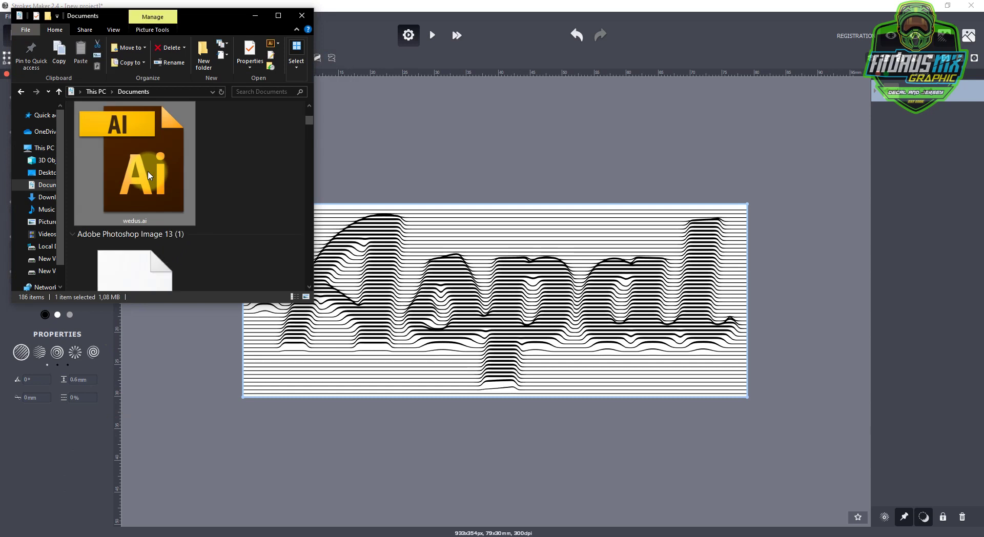
{"action": "left_click", "coordinate": [154, 200]}
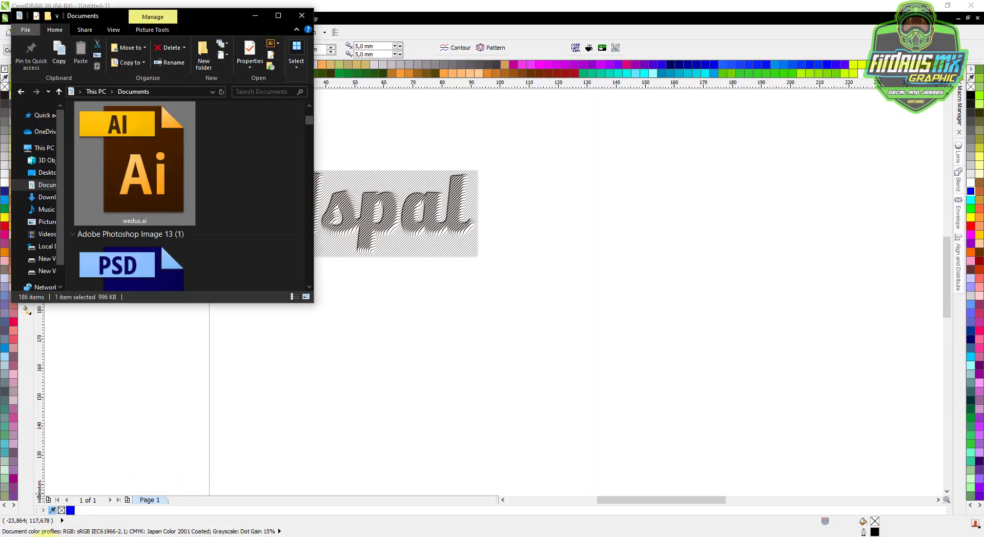
{"action": "left_click_drag", "start_coordinate": [105, 205], "coordinate": [578, 218]}
{"action": "left_click", "coordinate": [563, 307]}
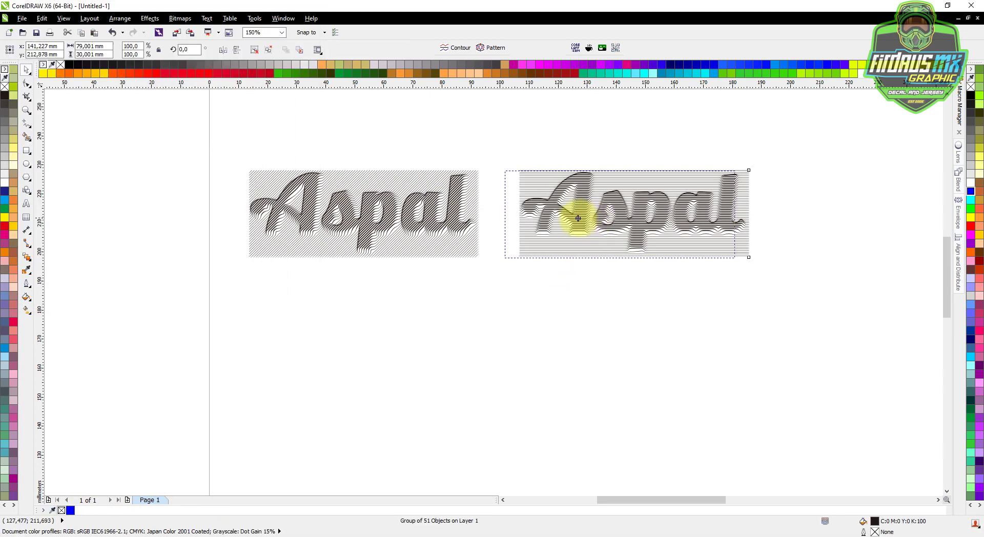
{"action": "left_click", "coordinate": [547, 340]}
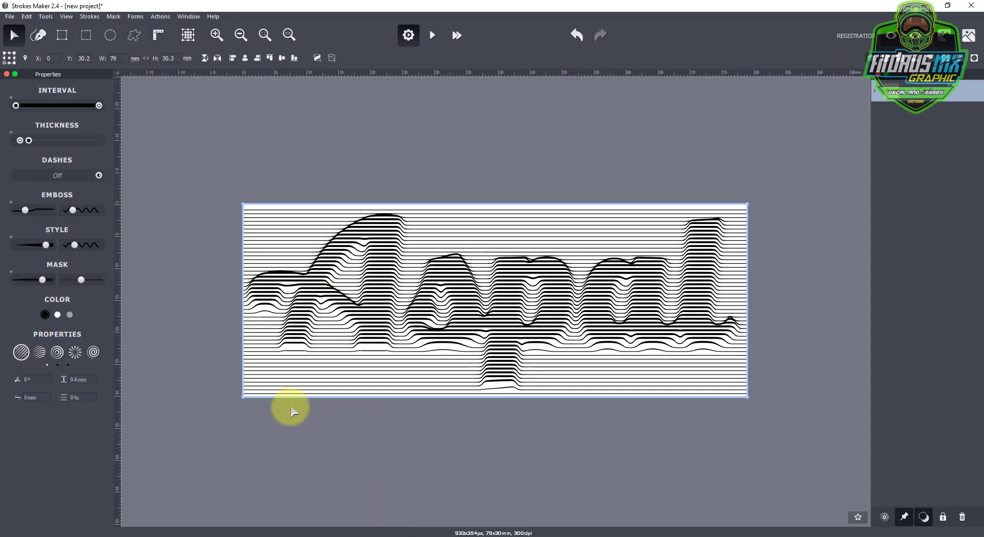
- Change the hatch to wavy lines with both wave size values at 3 mm and a line spacing of 0.6 mm
{"action": "left_click", "coordinate": [39, 352]}
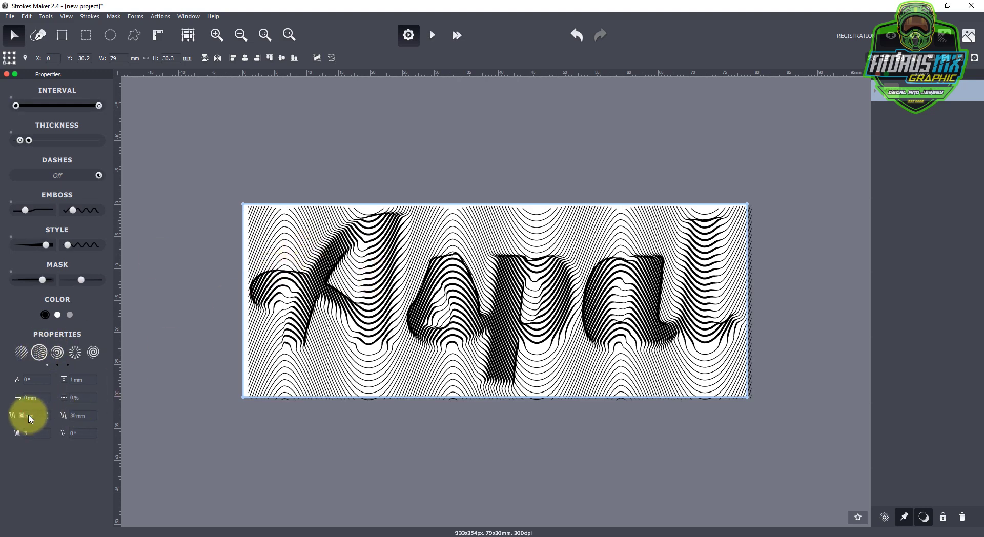
{"action": "key", "text": "Return"}
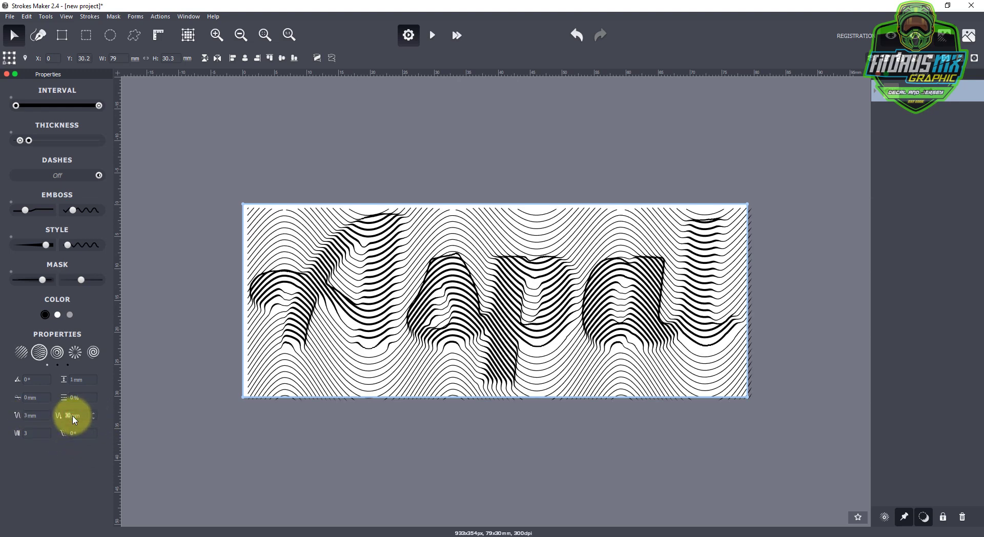
{"action": "key", "text": "Return"}
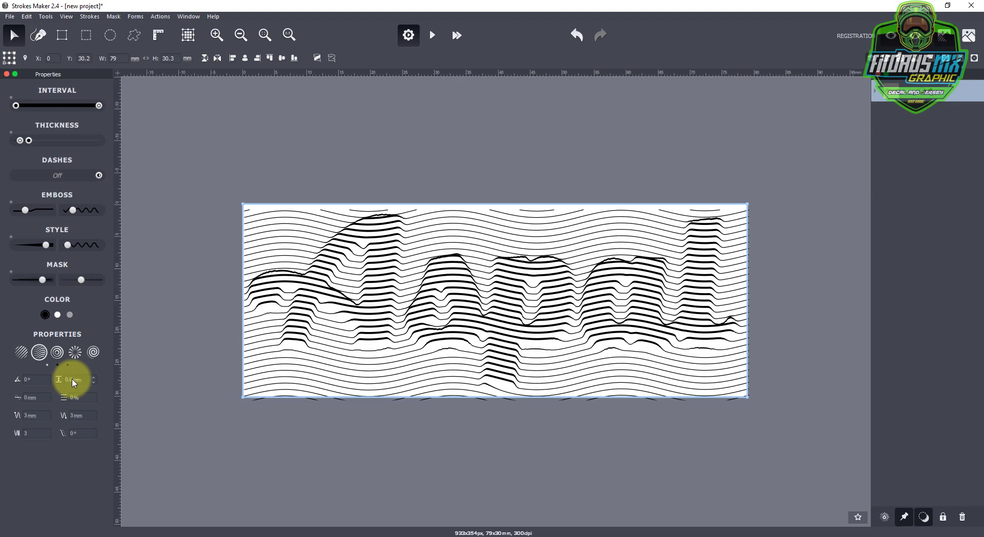
{"action": "key", "text": "Return"}
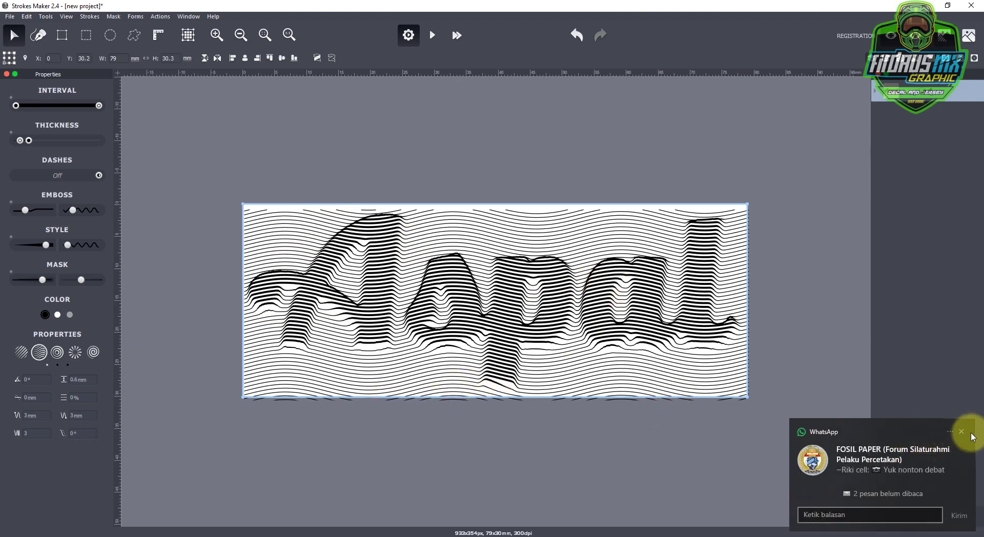
{"action": "left_click", "coordinate": [962, 432]}
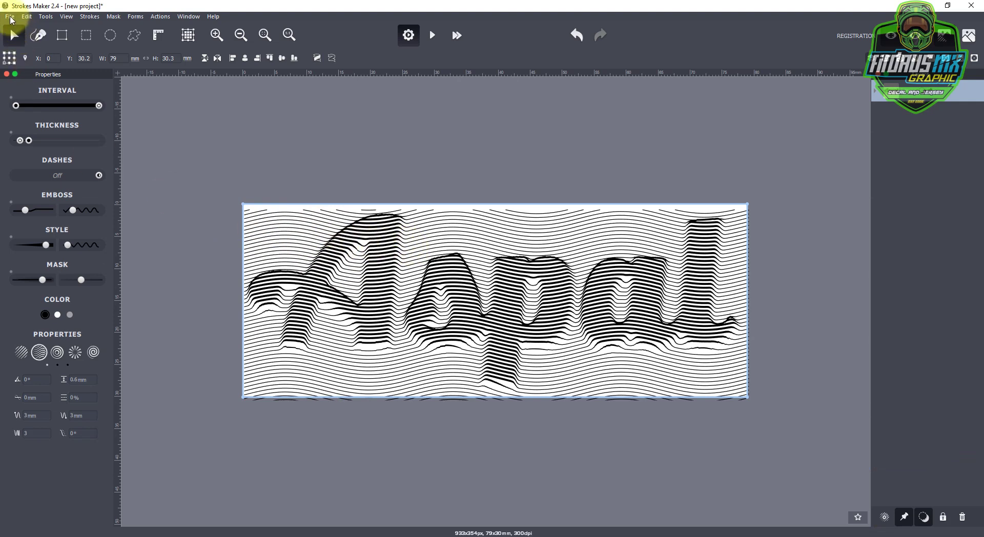
- Export the wavy-line Aspal artwork to the Documents folder as kebo.ai
{"action": "key", "text": "ctrl+s"}
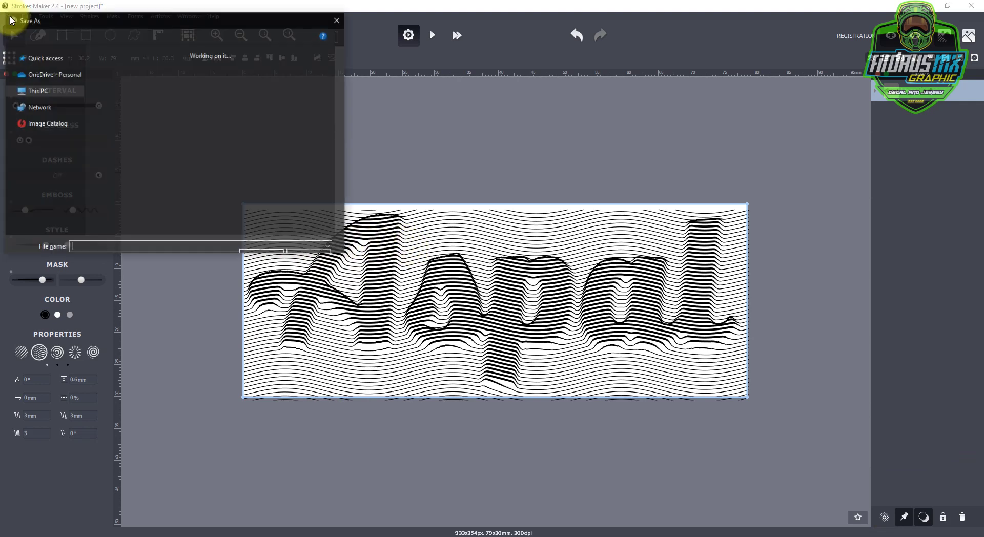
{"action": "type", "text": "kebo.ai"}
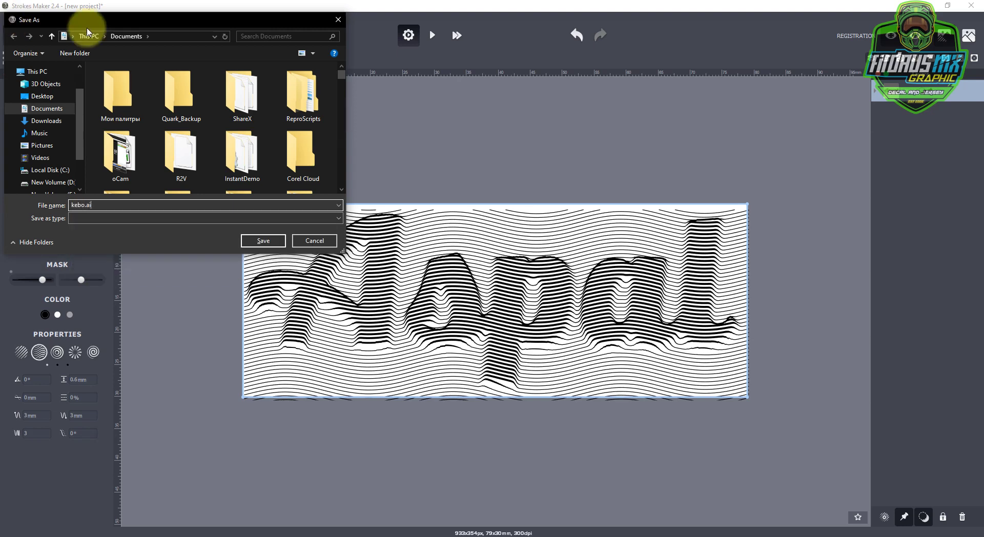
{"action": "left_click", "coordinate": [260, 241]}
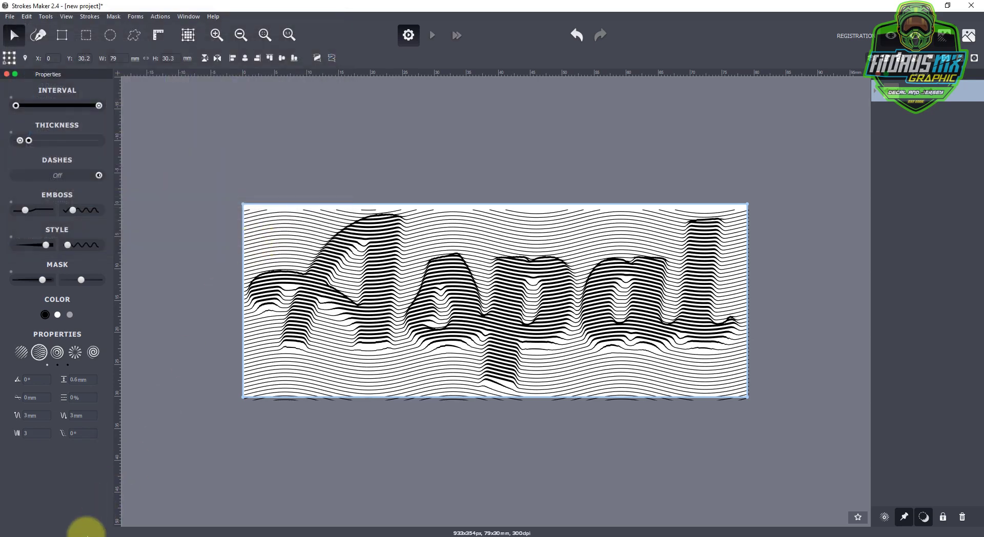
- Place kebo.ai from the Documents folder below the diagonal-line artwork in CorelDRAW X6
{"action": "left_click", "coordinate": [46, 536]}
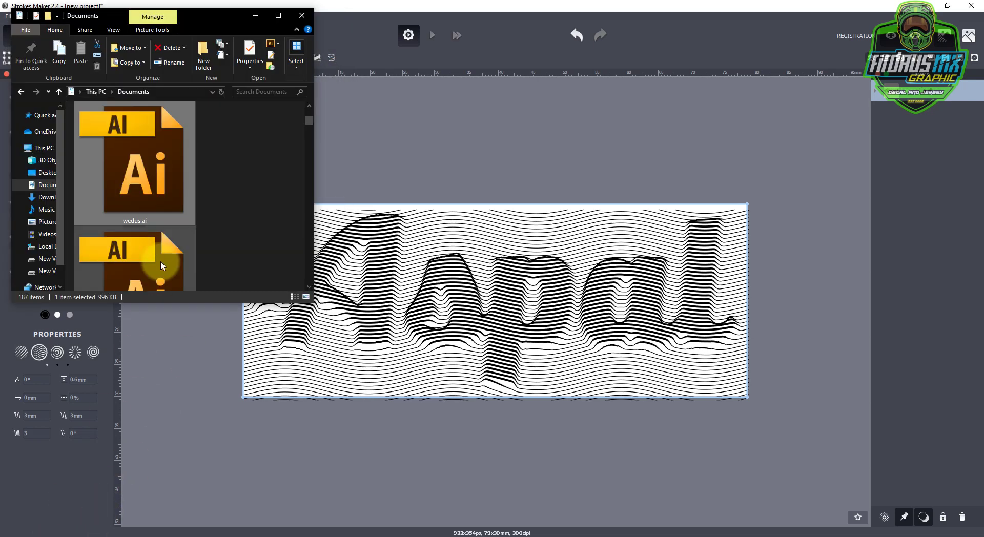
{"action": "left_click", "coordinate": [212, 226]}
{"action": "left_click", "coordinate": [161, 162]}
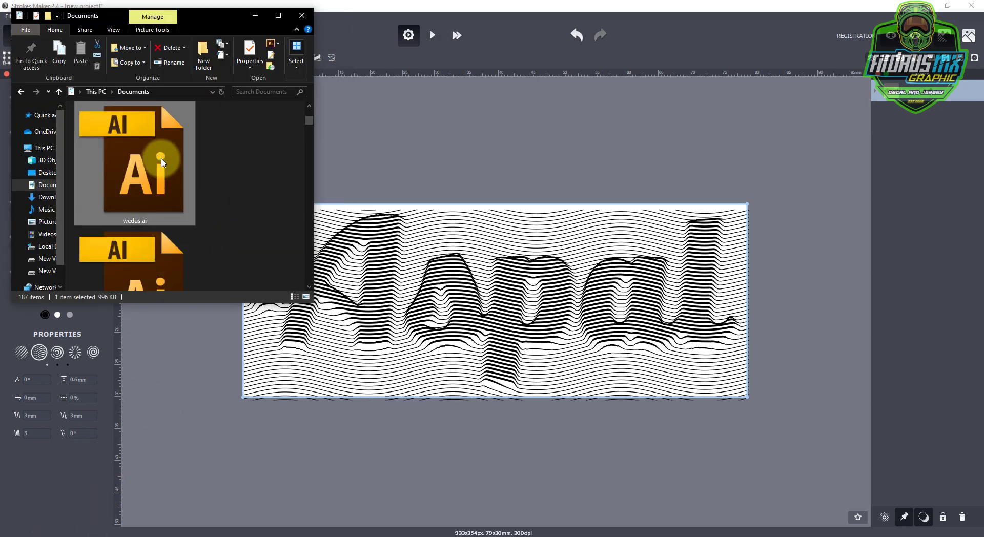
{"action": "scroll", "coordinate": [160, 162], "scroll_direction": "down", "scroll_amount": 1}
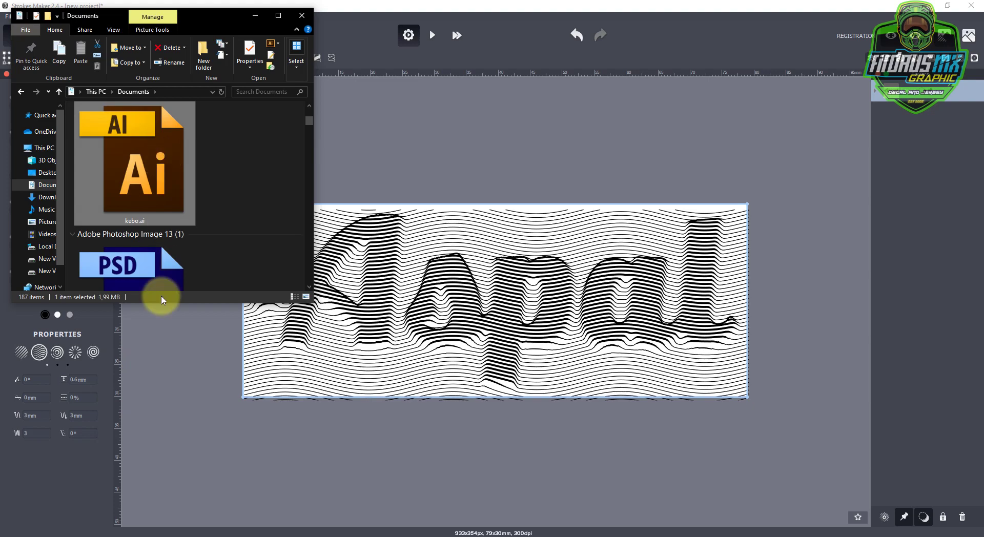
{"action": "left_click", "coordinate": [220, 535]}
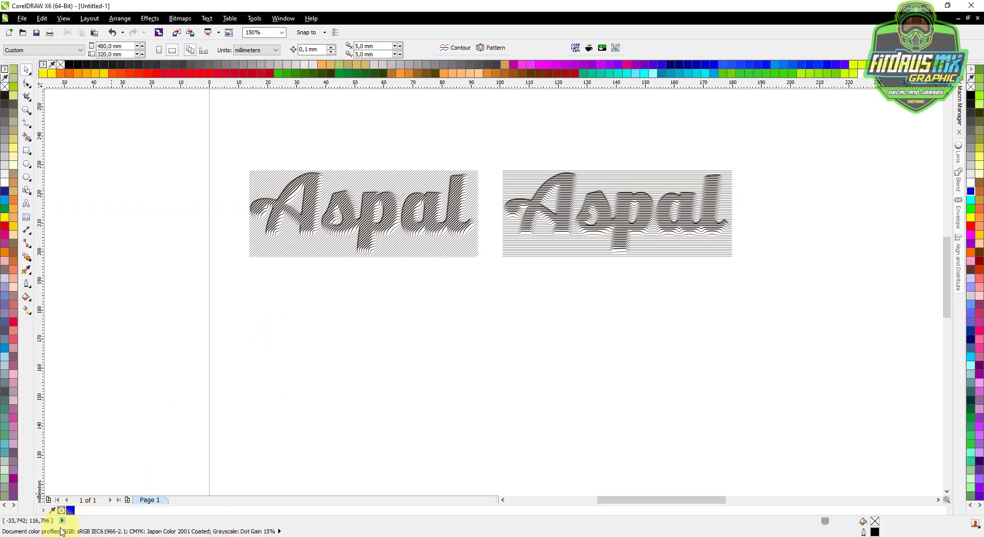
{"action": "key", "text": "alt+Tab"}
{"action": "left_click_drag", "start_coordinate": [211, 193], "coordinate": [380, 297]}
{"action": "key", "text": "Escape"}
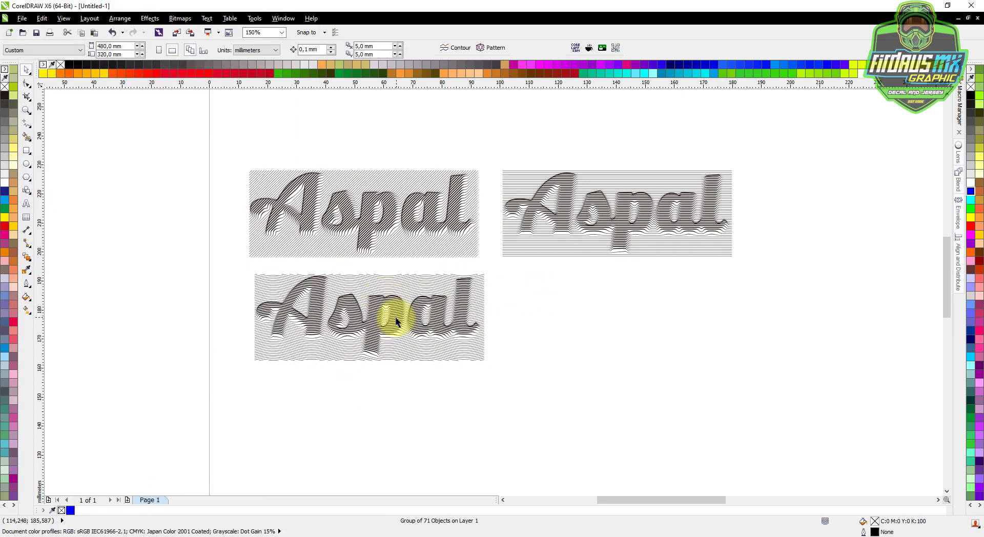
- Move the wavy-line artwork up to the end of the row, beside the horizontal-line artwork
{"action": "scroll", "coordinate": [396, 321], "scroll_direction": "up", "scroll_amount": 2}
{"action": "scroll", "coordinate": [244, 209], "scroll_direction": "down", "scroll_amount": 2}
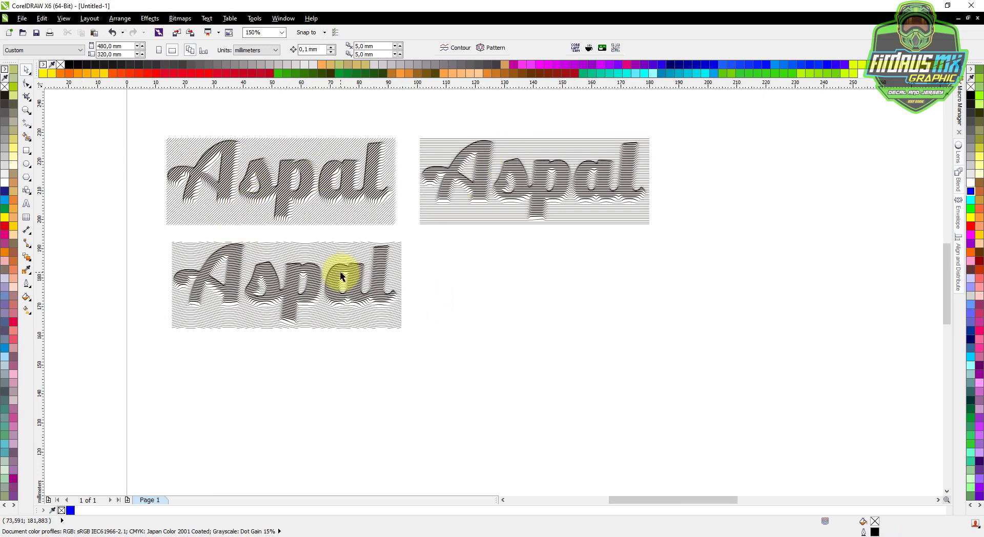
{"action": "scroll", "coordinate": [319, 278], "scroll_direction": "down", "scroll_amount": 2}
{"action": "left_click_drag", "start_coordinate": [307, 277], "coordinate": [553, 226]}
{"action": "left_click", "coordinate": [516, 314]}
- Space the three Aspal artworks evenly across the row and centre them on the page as one group
{"action": "key", "text": "ctrl+a"}
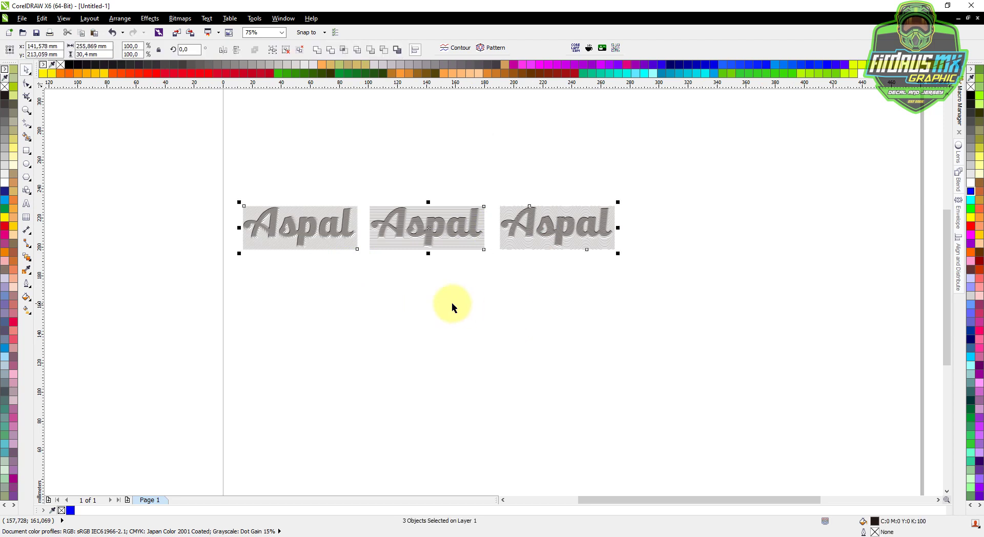
{"action": "key", "text": "shift+p"}
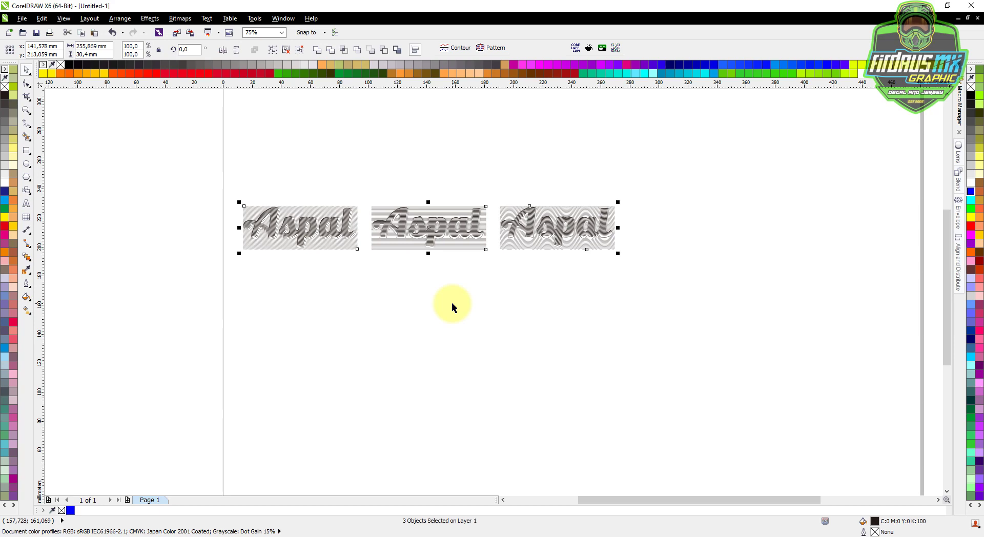
{"action": "key", "text": "ctrl+g"}
{"action": "key", "text": "p"}
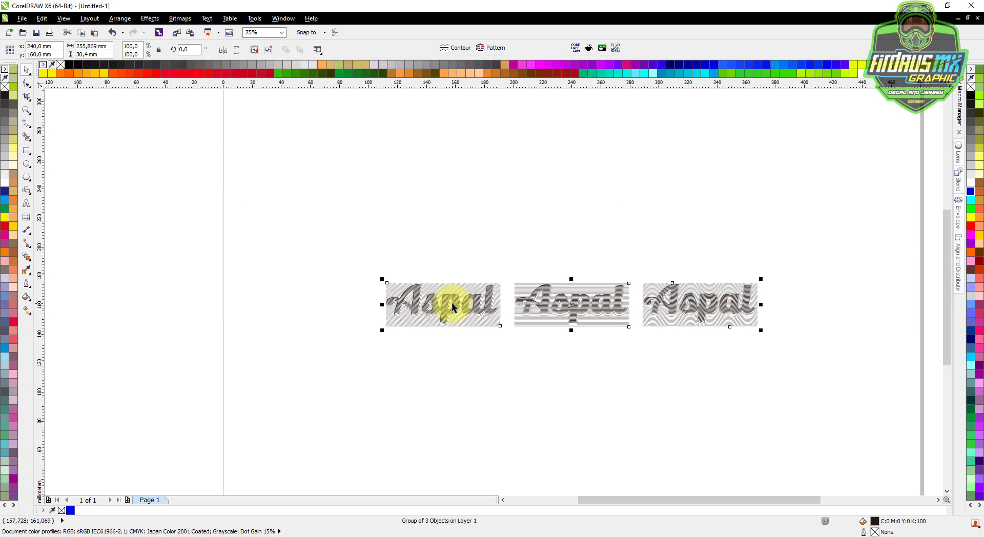
- Compare the three Aspal line artworks up close in full-screen preview
{"action": "key", "text": "shift+F2"}
{"action": "left_click", "coordinate": [450, 204]}
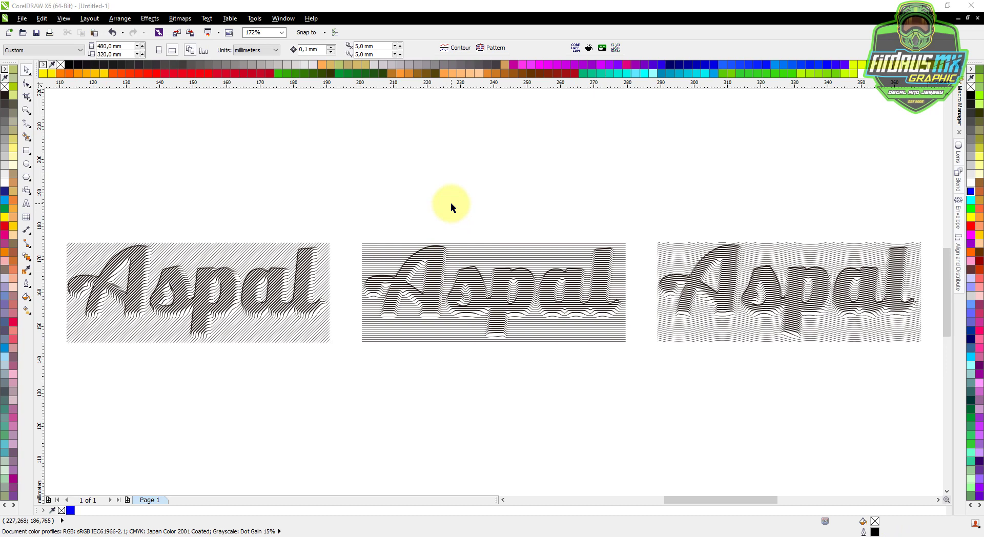
{"action": "key", "text": "F9"}
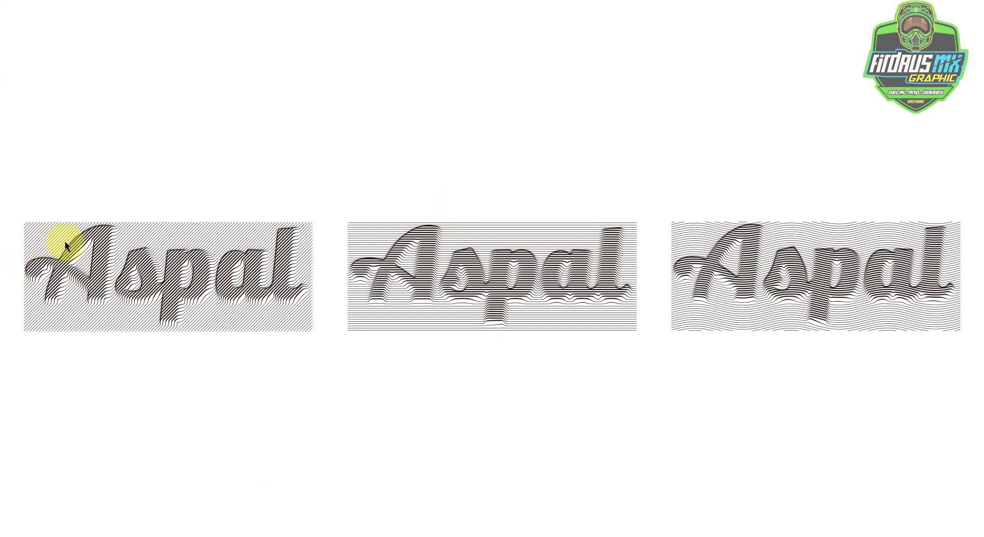